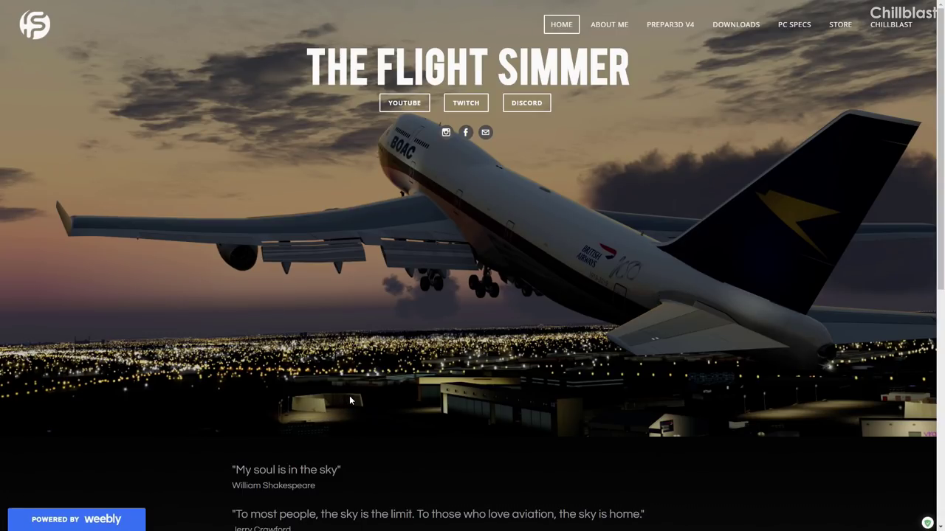
# Step: Visit the About Me, Prepar3D v4 and Prepar3D v4 Addons pages
pyautogui.click(609, 25)
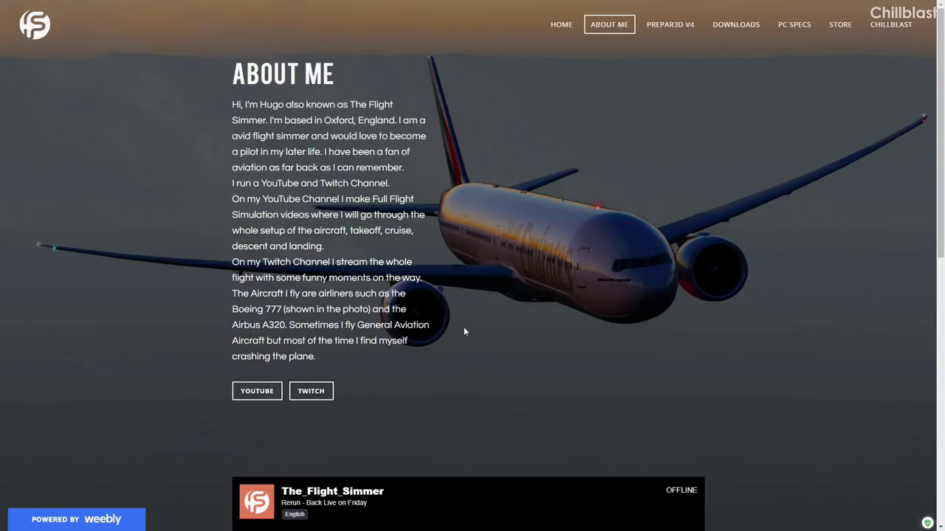
pyautogui.click(674, 25)
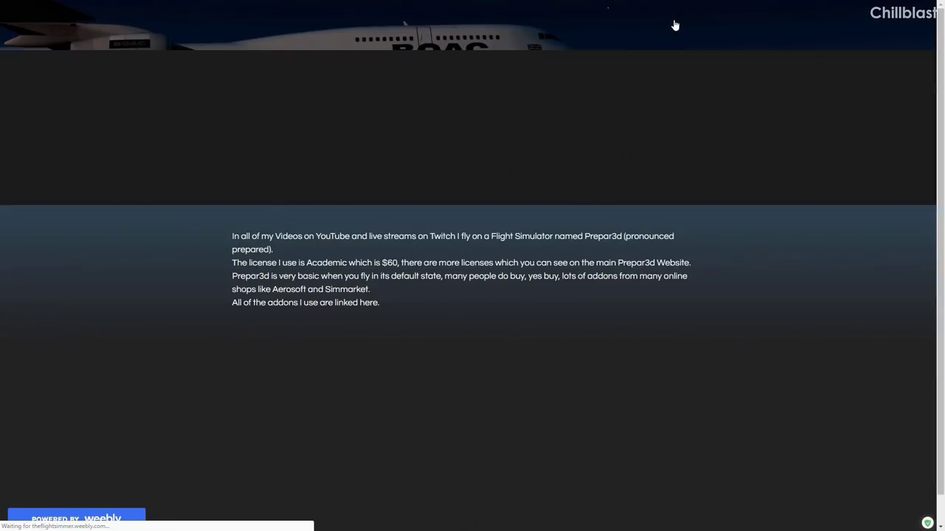
pyautogui.moveTo(670, 34)
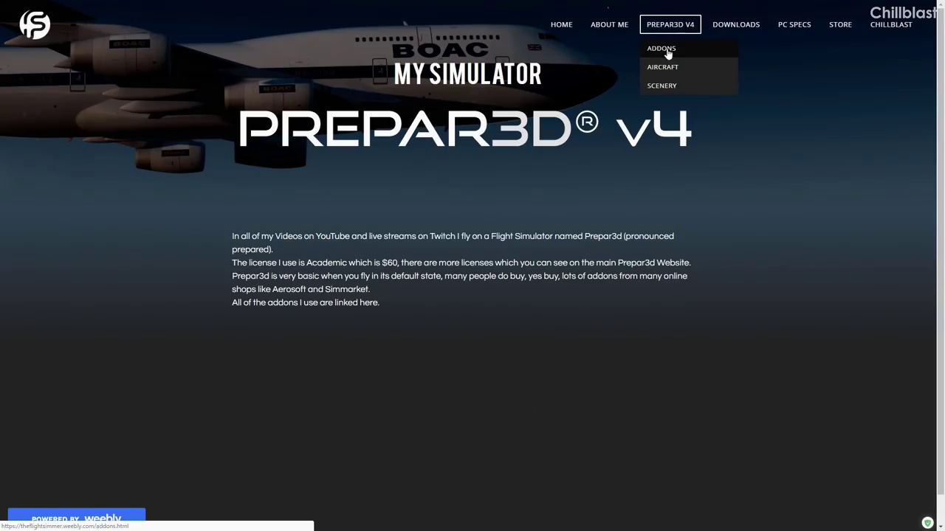
pyautogui.click(664, 50)
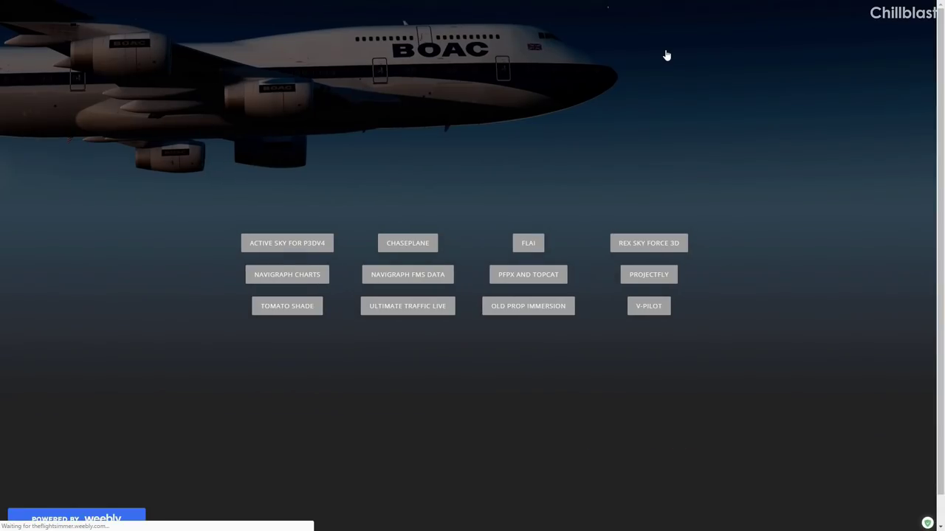
# Step: Go to the GSX Level 2 Config Files page under Downloads
pyautogui.moveTo(729, 25)
pyautogui.click(729, 66)
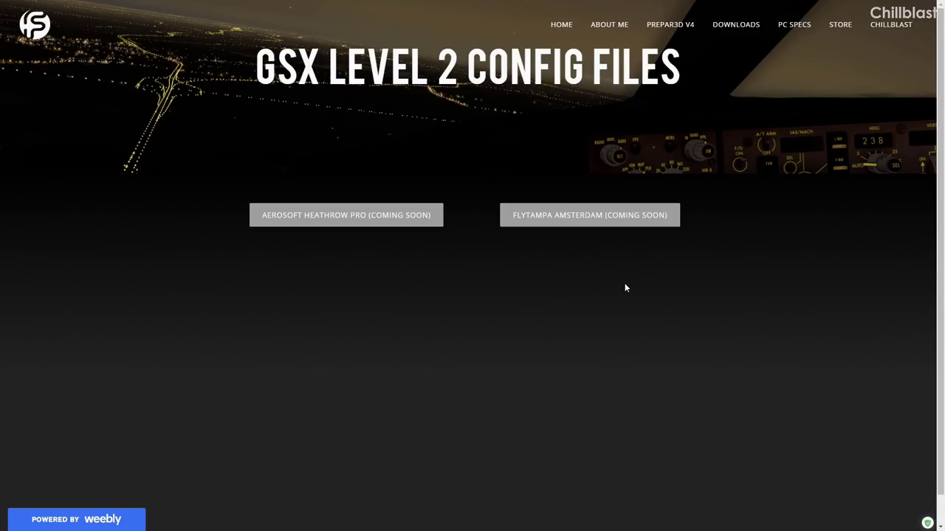
pyautogui.moveTo(670, 24)
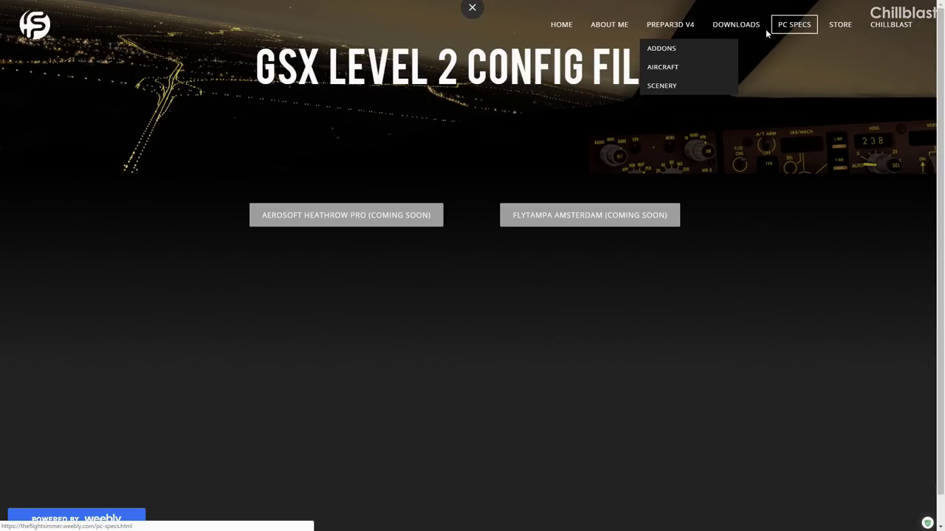
# Step: Go to Downloads > Tomato Shade Profiles and read over its six installation steps
pyautogui.moveTo(735, 25)
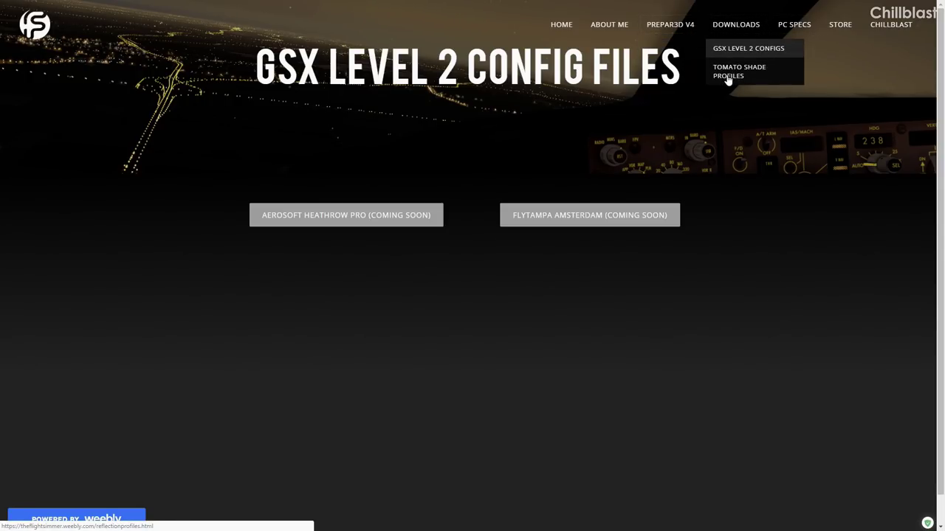
pyautogui.click(729, 76)
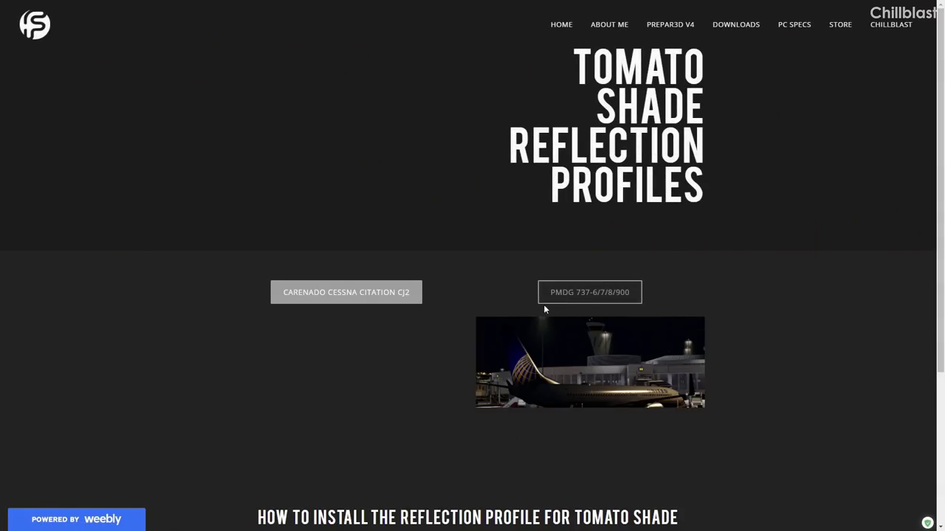
pyautogui.scroll(-2, 554, 304)
pyautogui.scroll(1, 564, 304)
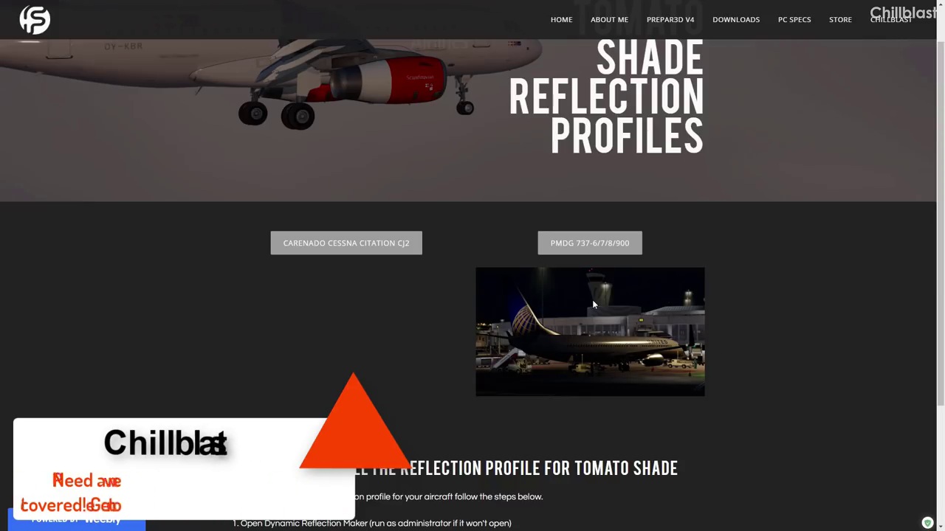
pyautogui.scroll(-2, 468, 287)
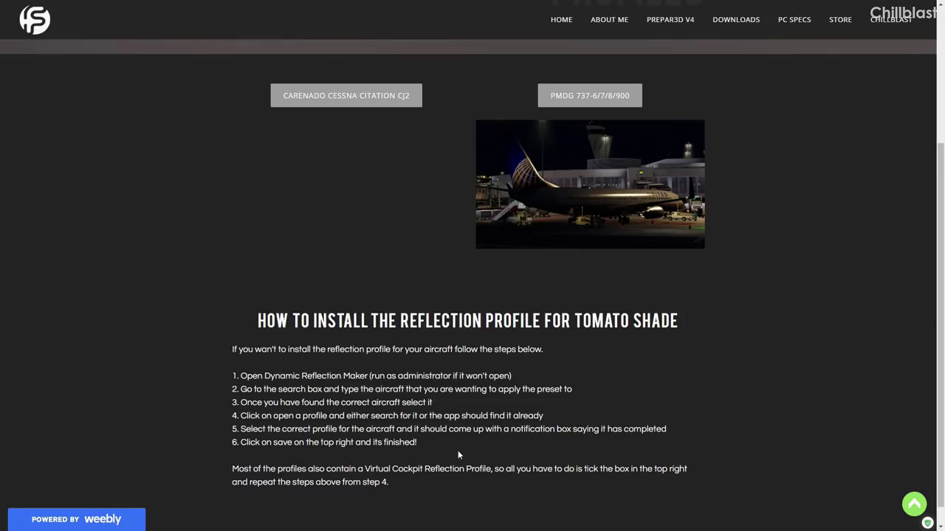
pyautogui.moveTo(236, 366)
pyautogui.mouseDown()
pyautogui.moveTo(427, 452)
pyautogui.moveTo(221, 365)
pyautogui.mouseUp()
pyautogui.click(223, 369)
pyautogui.scroll(3, 224, 374)
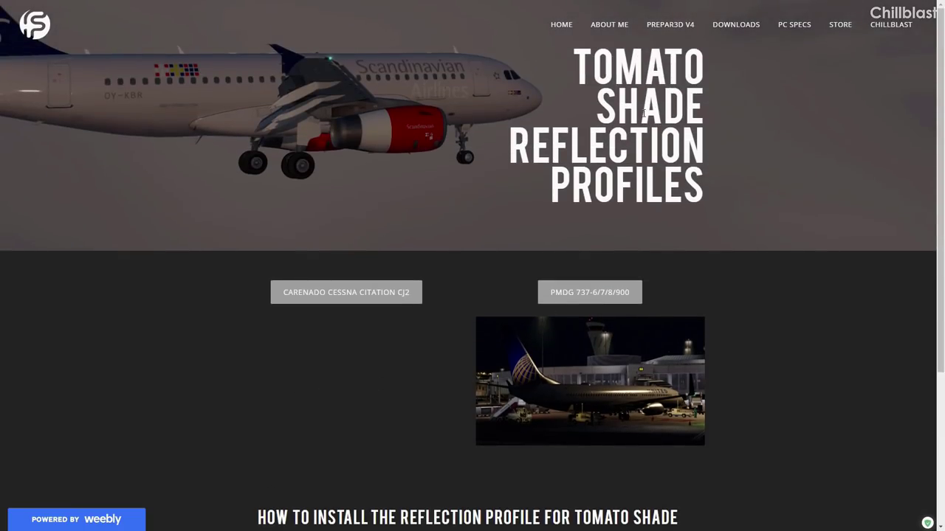
# Step: Download tomato_shade.zip using the TOMATO SHADE button on the Prepar3D v4 Addons page
pyautogui.moveTo(655, 28)
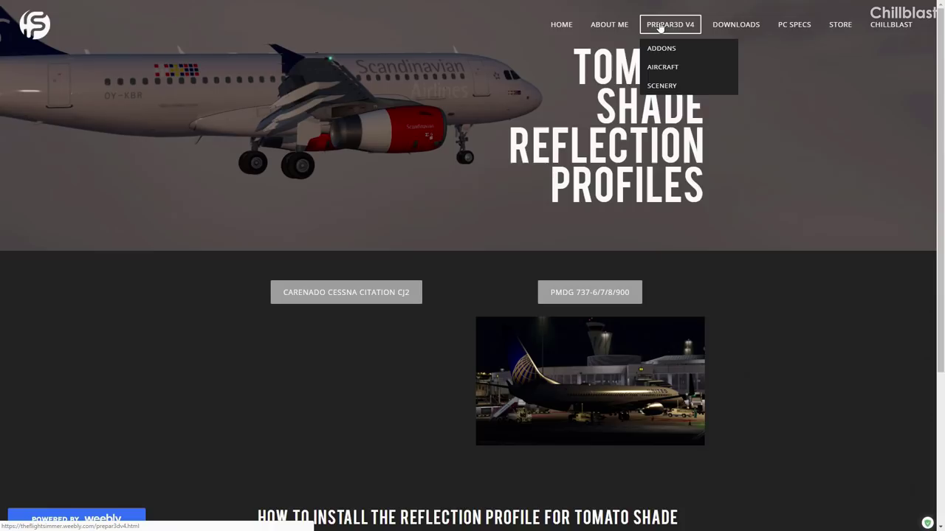
pyautogui.click(669, 48)
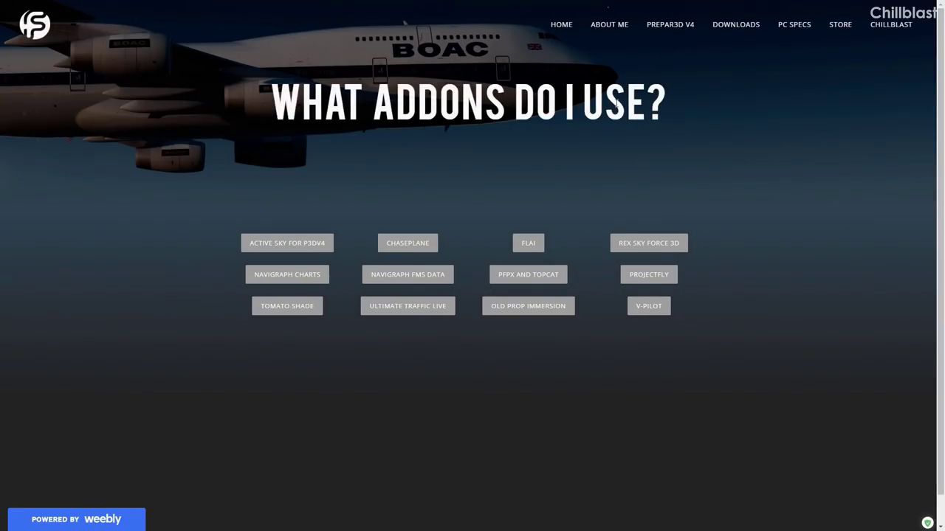
pyautogui.click(277, 316)
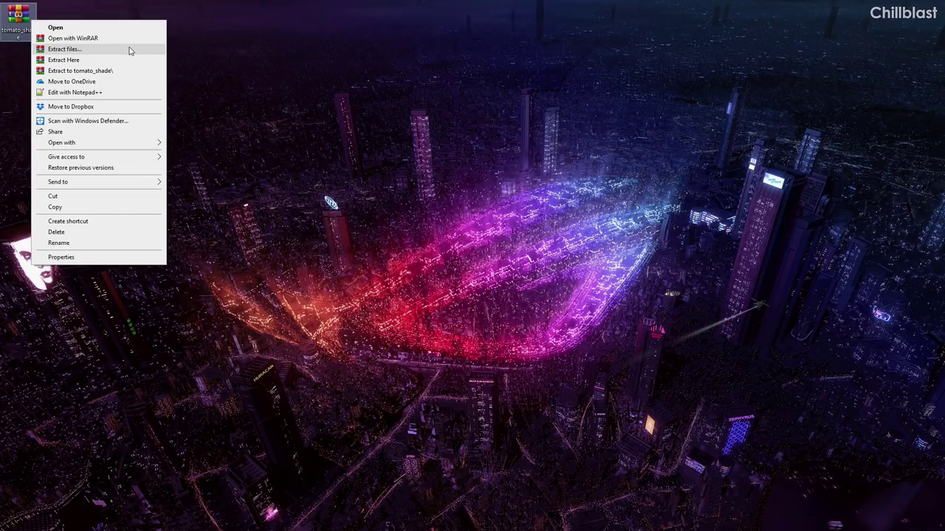
# Step: Extract tomato_shade.zip on the desktop with WinRAR's 'Extract to tomato_shade\'
pyautogui.click(93, 71)
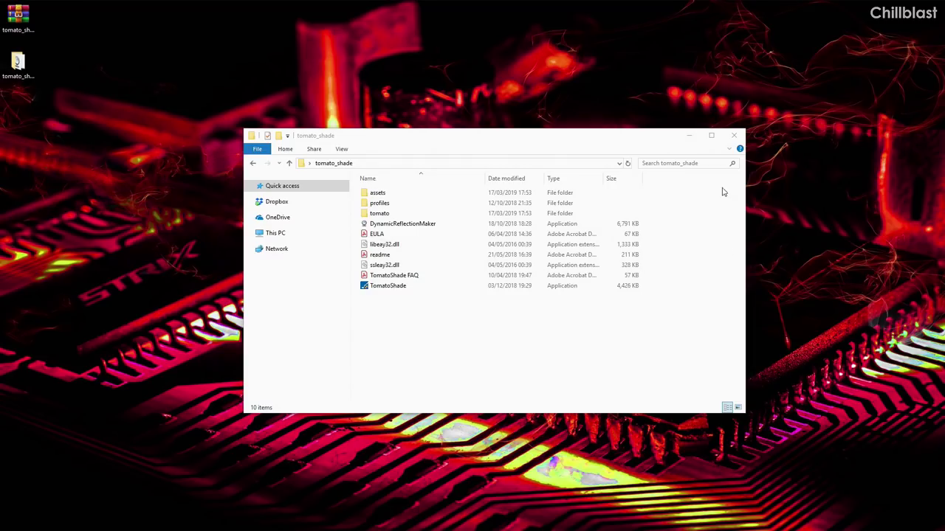
# Step: Glance into assets, then go into tomato_shade > profiles > tomato
pyautogui.doubleClick(388, 193)
pyautogui.moveTo(388, 195); pyautogui.dragTo(402, 249)
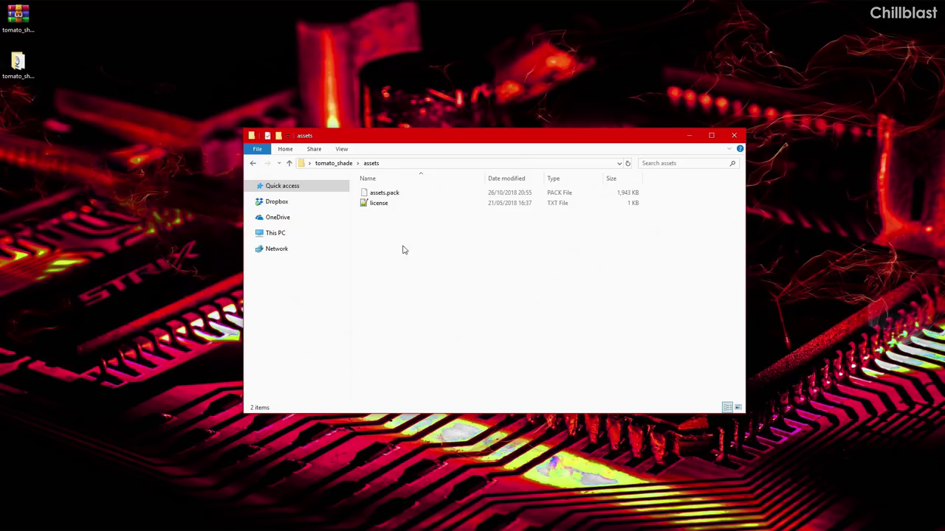
pyautogui.press('BackSpace')
pyautogui.doubleClick(405, 203)
pyautogui.doubleClick(391, 193)
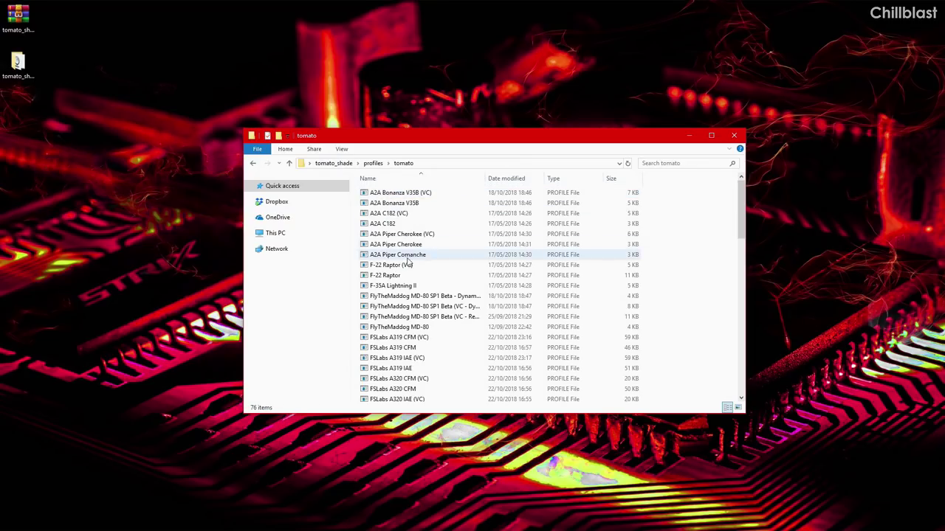
# Step: Scroll through the 76 aircraft profile files, such as PMDG, FSLabs and A2A
pyautogui.scroll(-12, 483, 384)
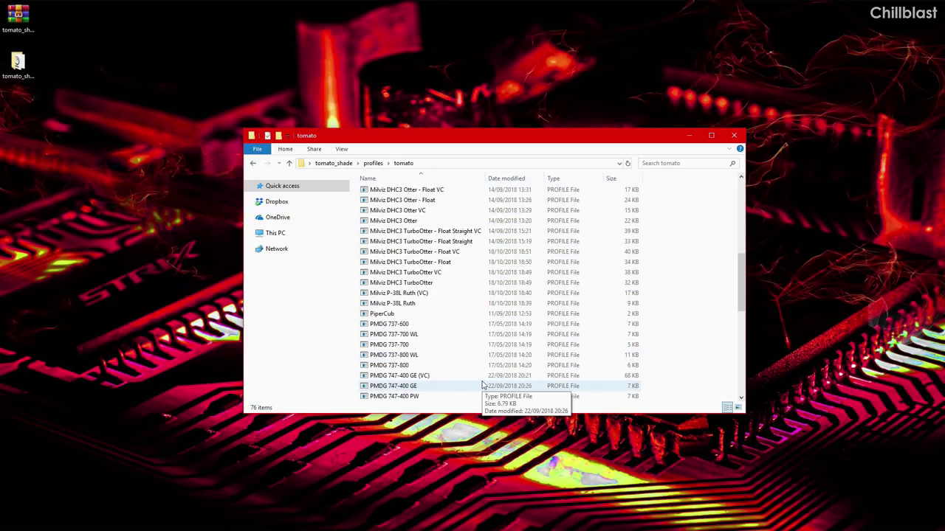
pyautogui.scroll(-5, 483, 385)
pyautogui.moveTo(741, 332); pyautogui.dragTo(745, 378)
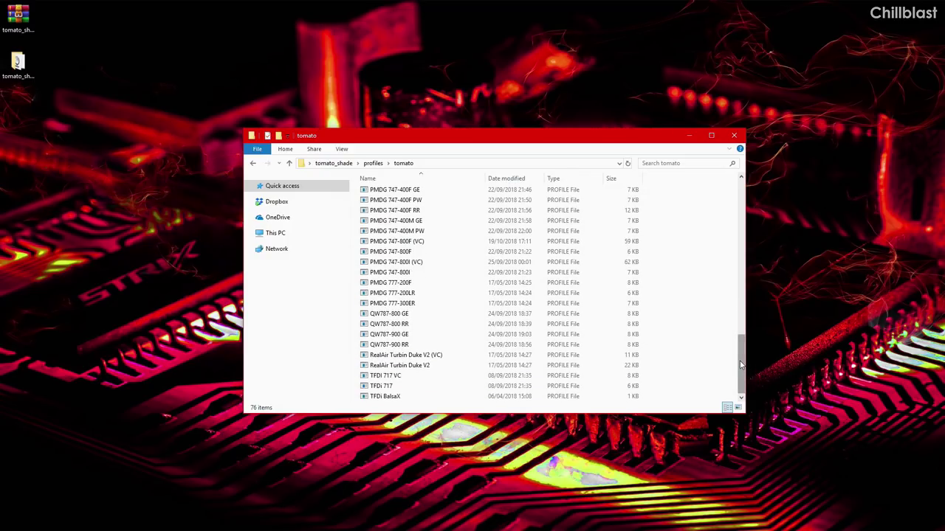
pyautogui.moveTo(741, 361); pyautogui.dragTo(701, 194)
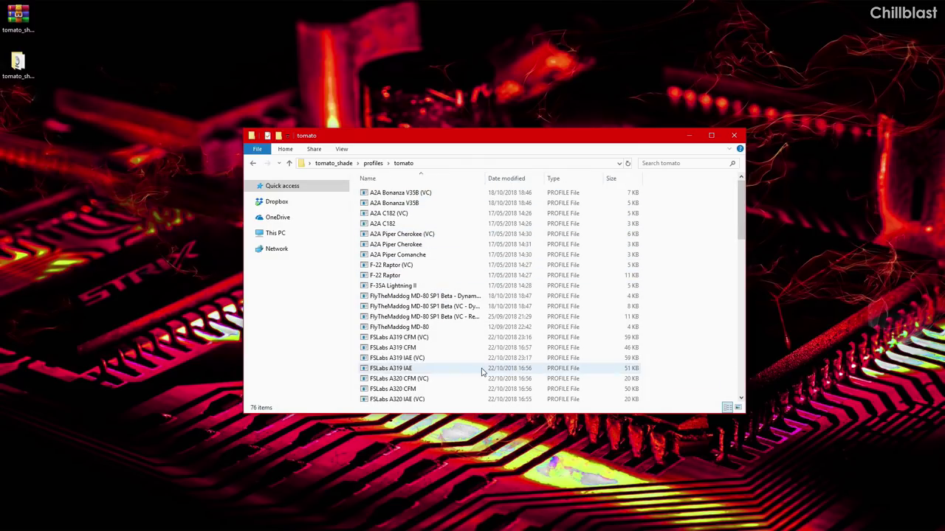
pyautogui.scroll(-1, 453, 310)
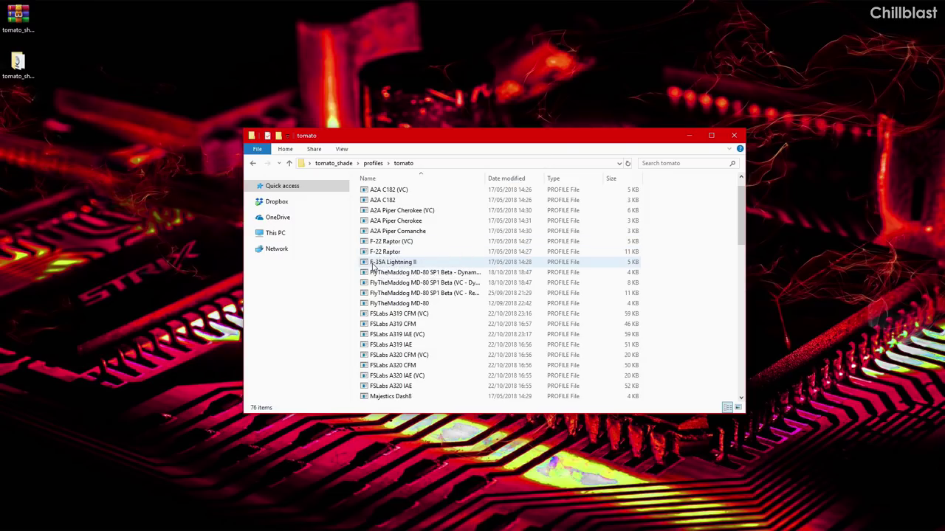
pyautogui.scroll(-2, 443, 266)
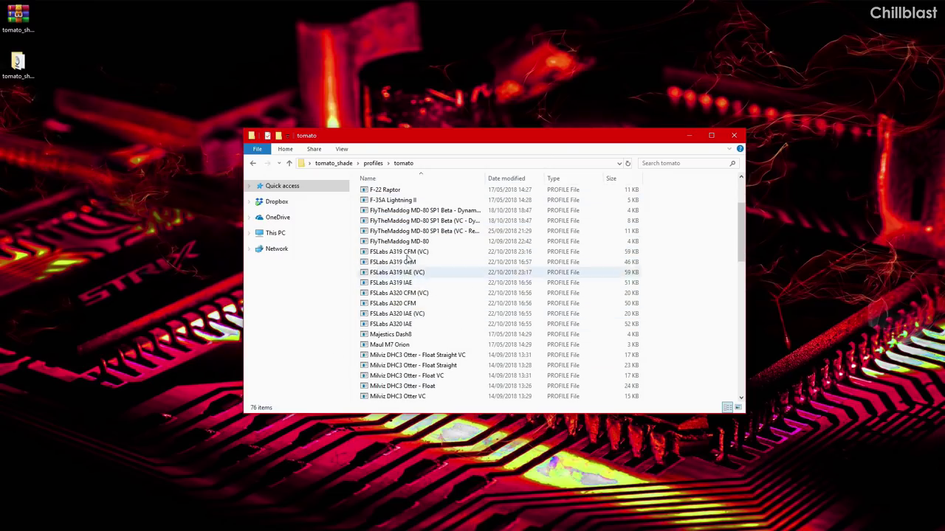
pyautogui.scroll(-4, 455, 341)
pyautogui.scroll(-12, 450, 332)
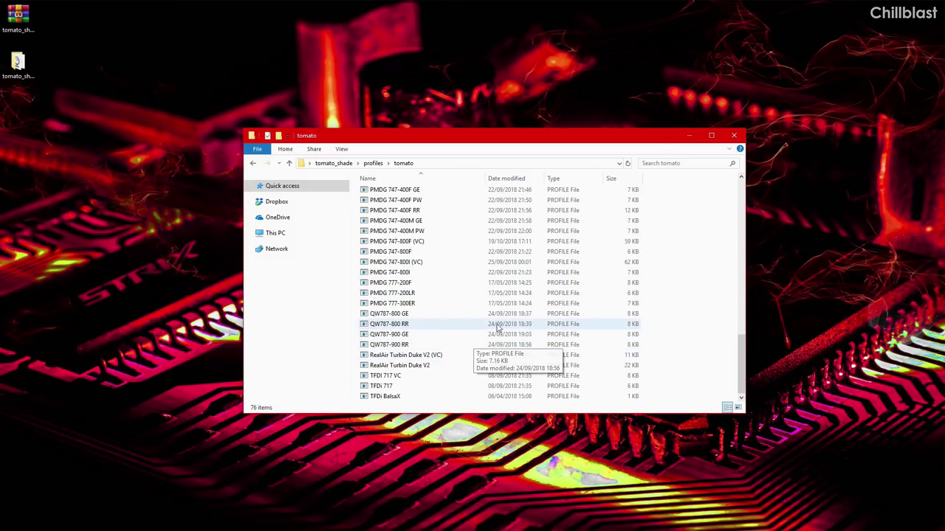
# Step: Delete the four QW787 profile files
pyautogui.click(405, 345)
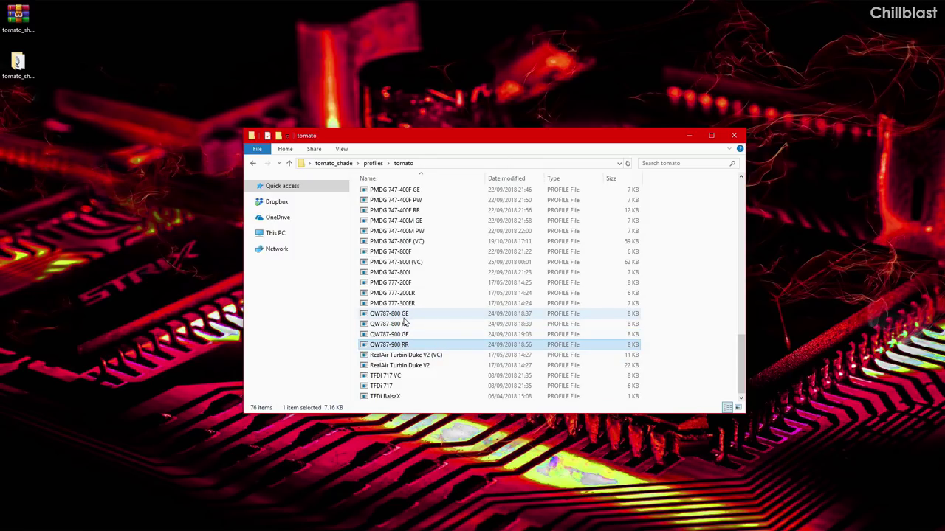
pyautogui.keyDown('shift'); pyautogui.click(409, 318); pyautogui.keyUp('shift')
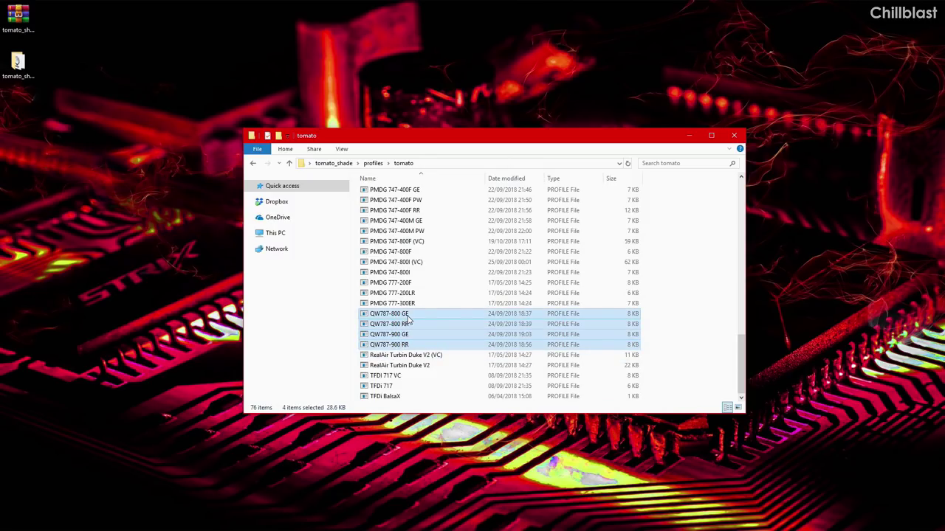
pyautogui.press('Delete')
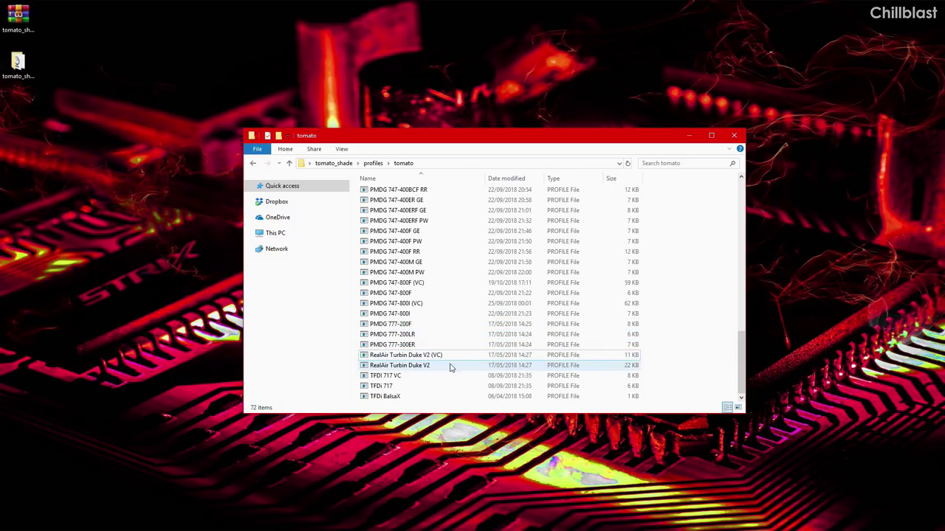
# Step: Delete the range of PMDG 747 profiles and enlarge the window to review the remaining files
pyautogui.click(425, 306)
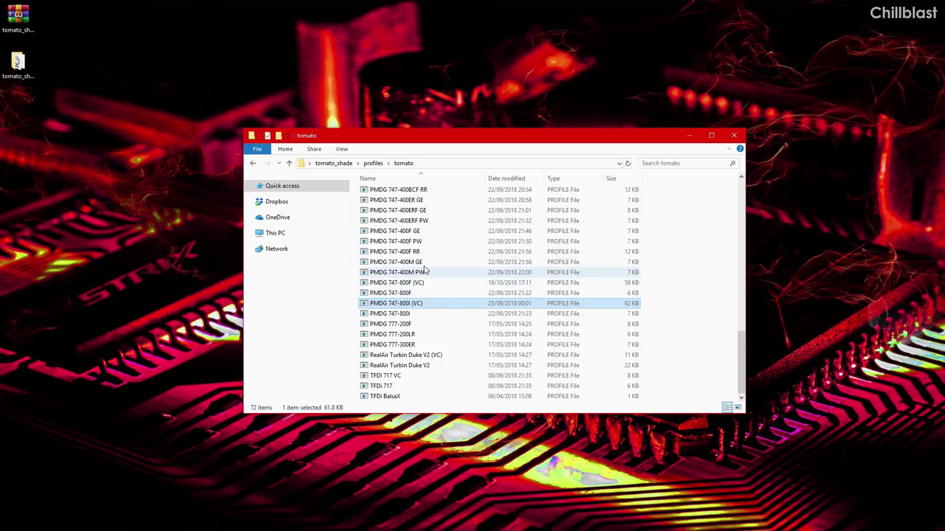
pyautogui.scroll(4, 414, 316)
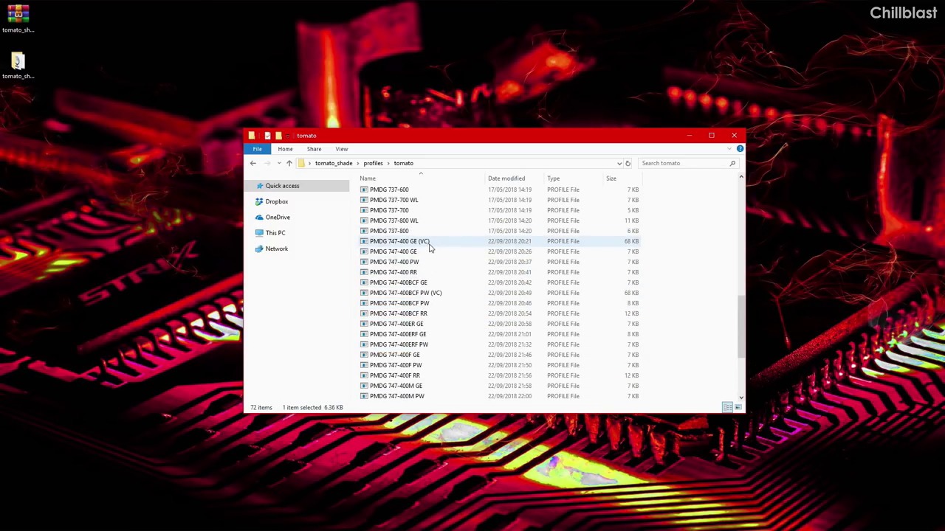
pyautogui.keyDown('shift'); pyautogui.click(426, 241); pyautogui.keyUp('shift')
pyautogui.press('Delete')
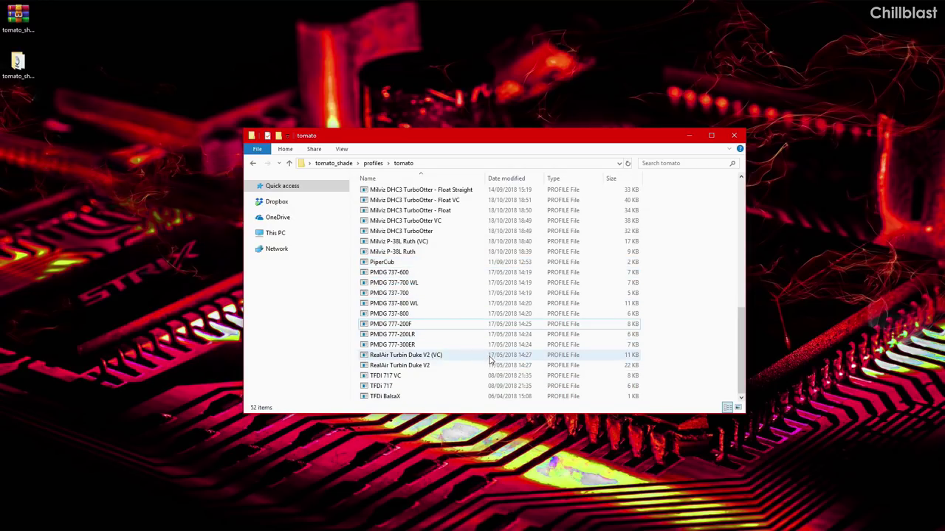
pyautogui.scroll(10, 489, 359)
pyautogui.scroll(-10, 498, 379)
pyautogui.moveTo(480, 130); pyautogui.dragTo(437, 111)
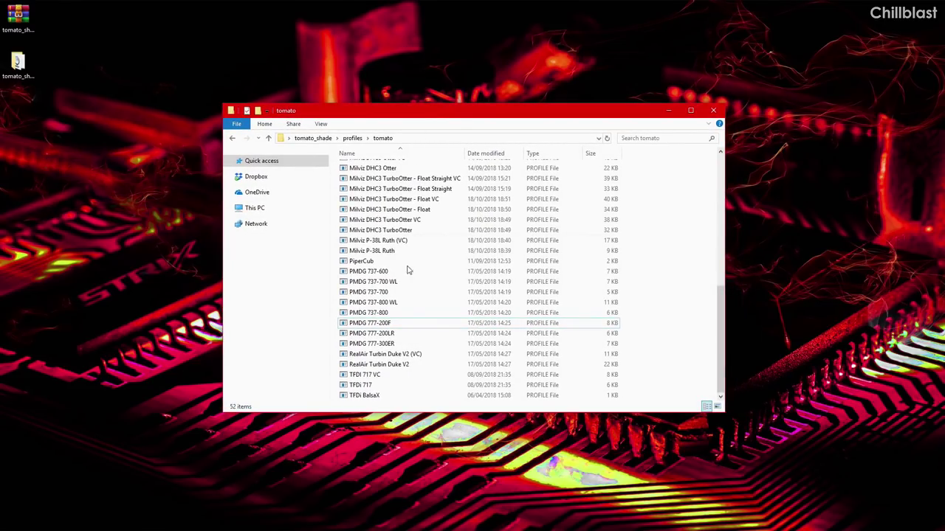
pyautogui.moveTo(717, 383)
pyautogui.mouseDown()
pyautogui.moveTo(704, 248)
pyautogui.moveTo(720, 380)
pyautogui.mouseUp()
pyautogui.scroll(3, 681, 340)
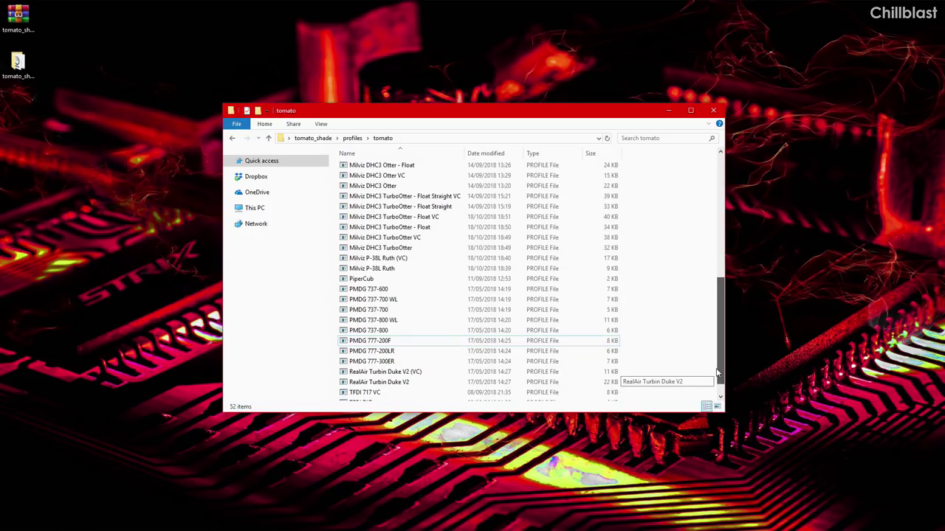
pyautogui.scroll(-3, 664, 334)
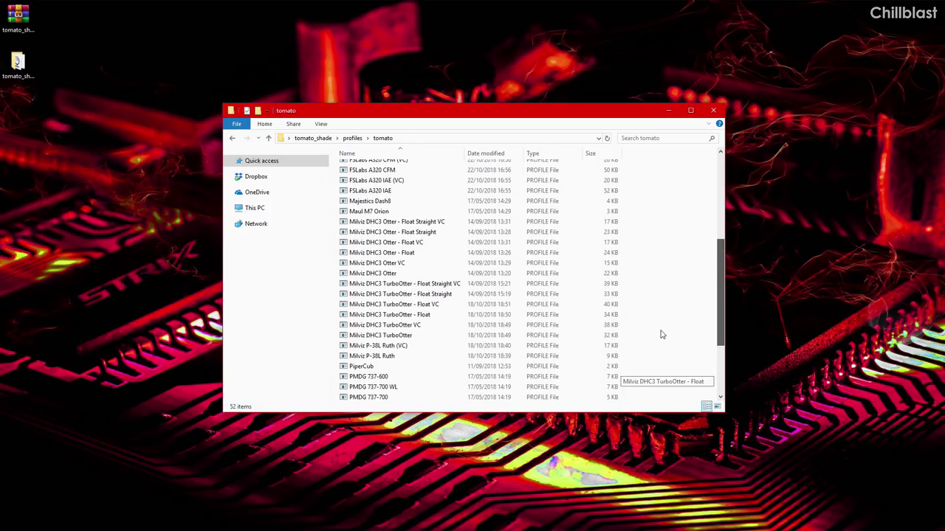
pyautogui.scroll(4, 664, 328)
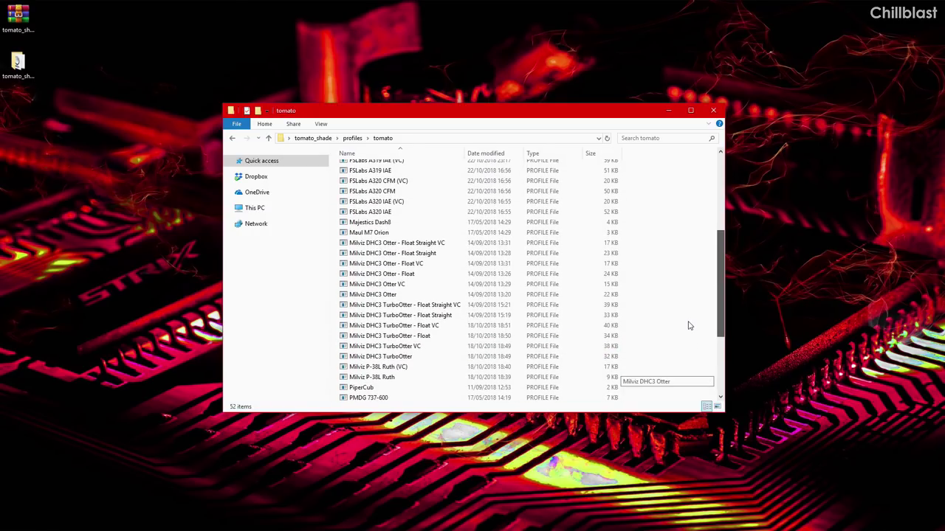
pyautogui.scroll(1, 694, 322)
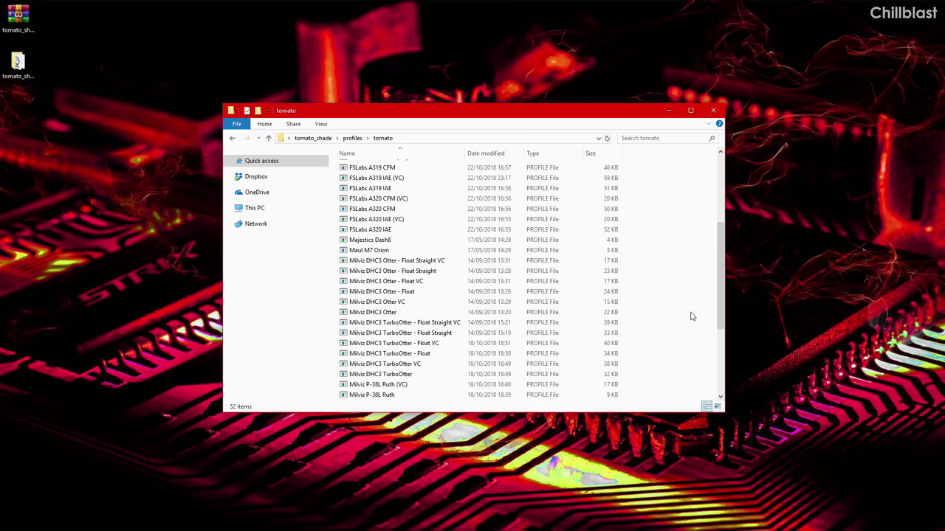
# Step: Go to tomato_shade's tomato folder holding the tomato-bright and tomato-dark INI files
pyautogui.click(313, 138)
pyautogui.doubleClick(384, 178)
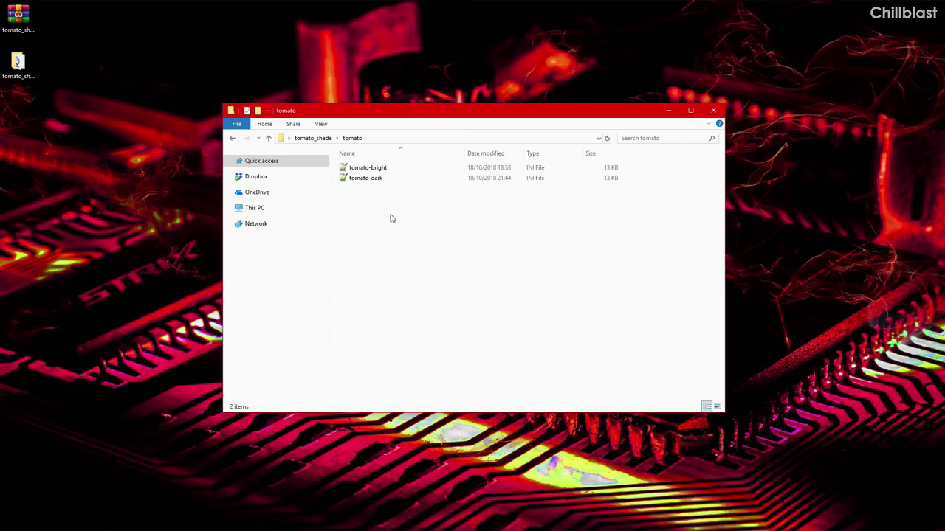
pyautogui.moveTo(408, 248); pyautogui.dragTo(421, 179)
pyautogui.click(453, 273)
pyautogui.moveTo(402, 233); pyautogui.dragTo(369, 157)
pyautogui.click(373, 201)
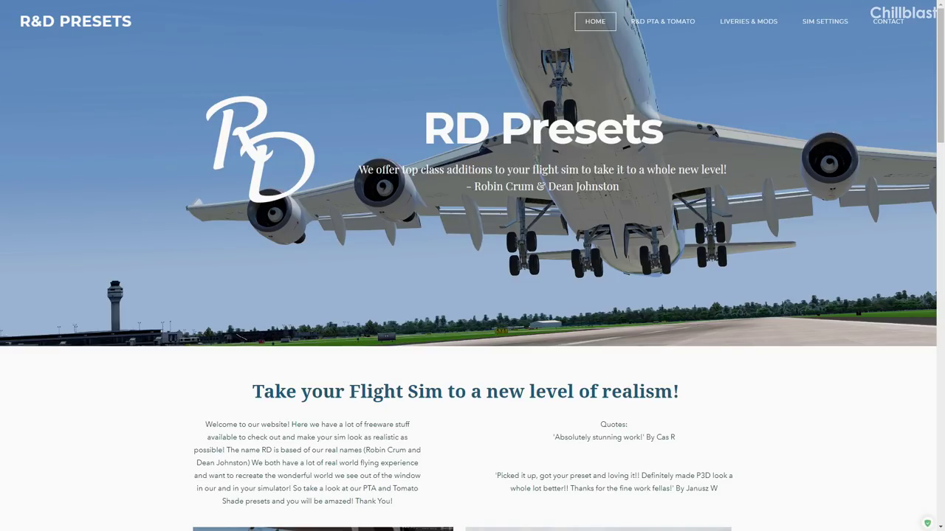
# Step: Open the RD Tomatoshade Preset page from the R&D PTA & TOMATO menu
pyautogui.scroll(-3, 582, 314)
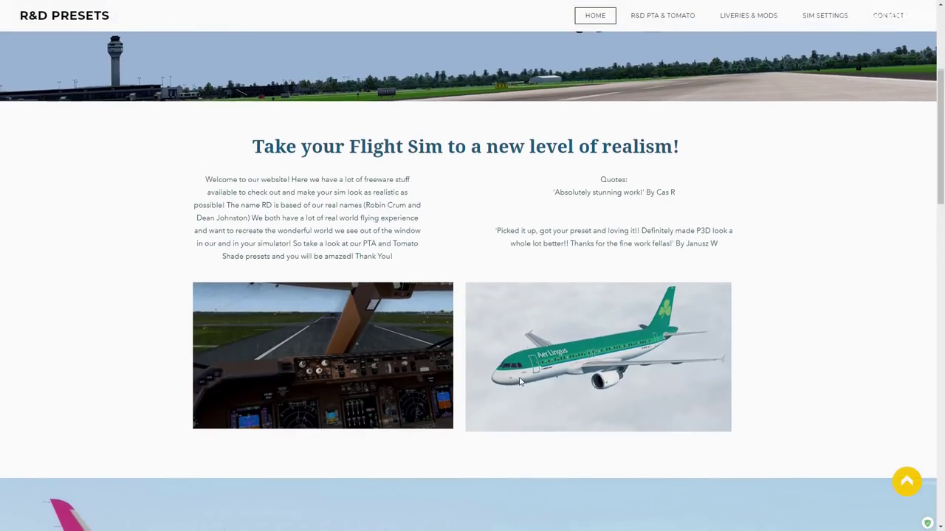
pyautogui.scroll(3, 519, 382)
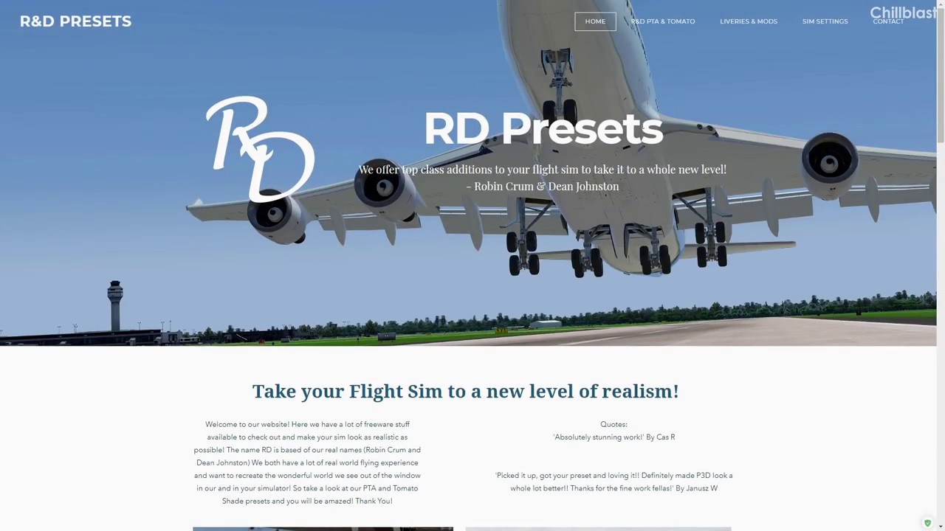
pyautogui.moveTo(652, 28)
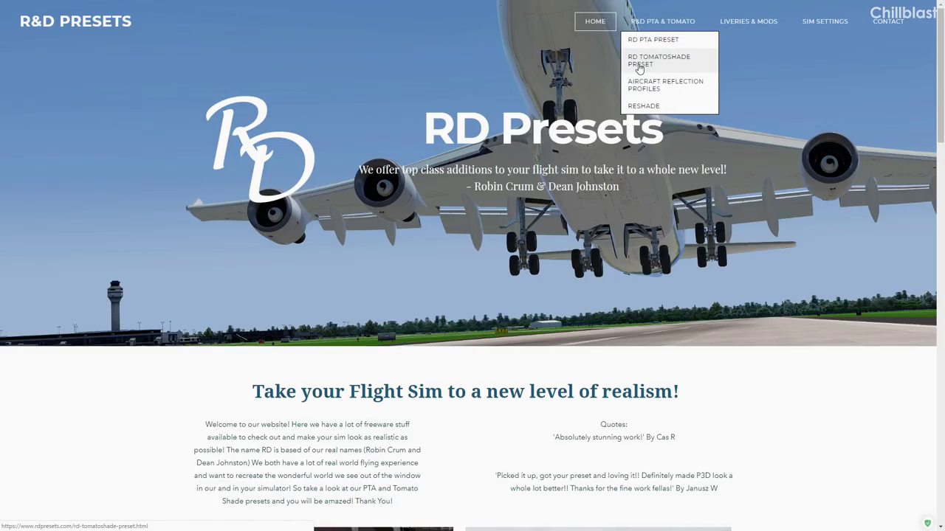
pyautogui.click(636, 71)
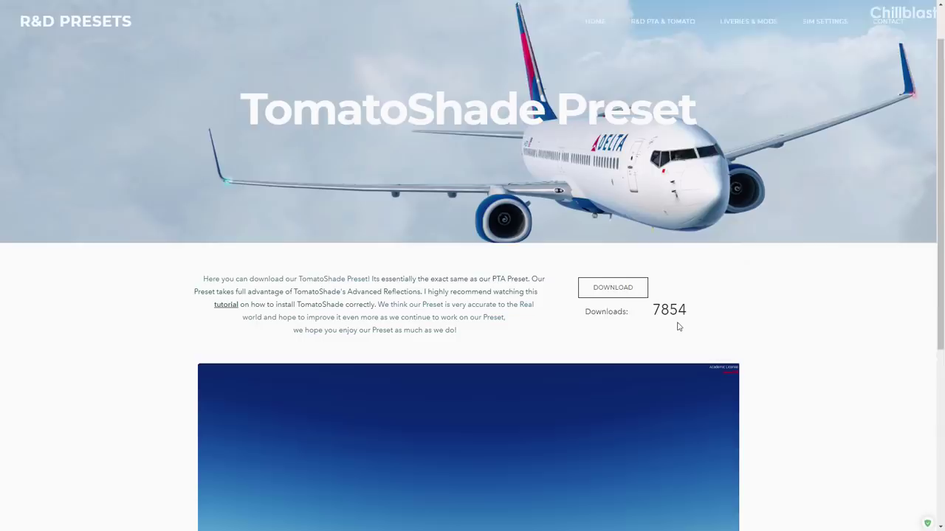
# Step: Page through the preset slideshow images, then download rdpreset_for_tomatoshade.zip
pyautogui.scroll(-3, 677, 325)
pyautogui.click(723, 322)
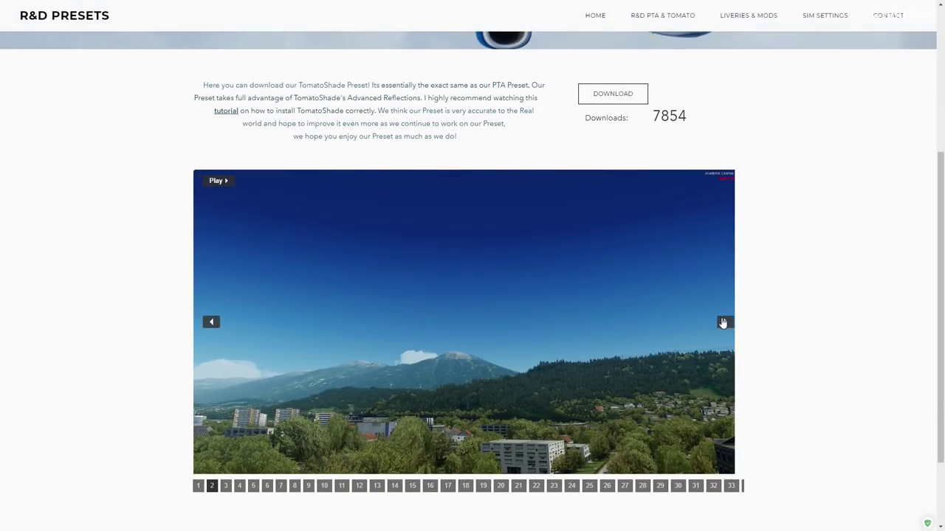
pyautogui.click(723, 325)
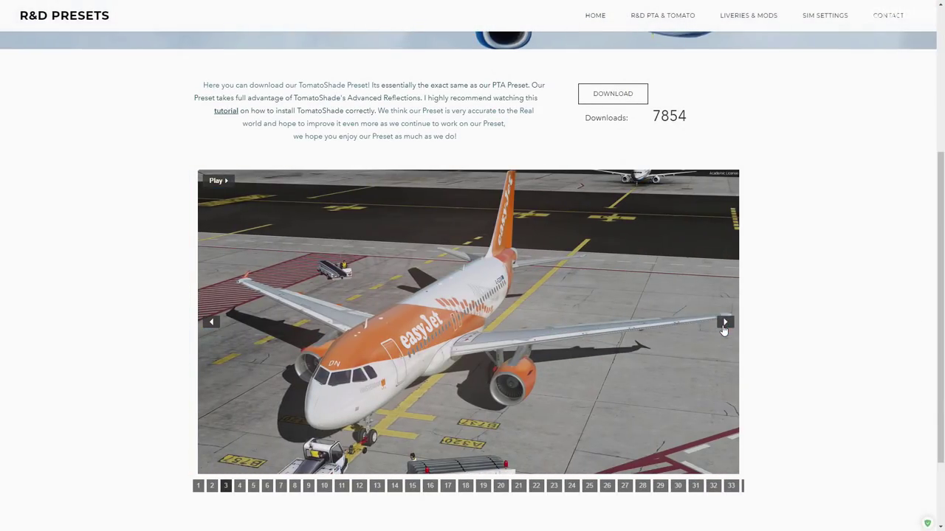
pyautogui.click(724, 325)
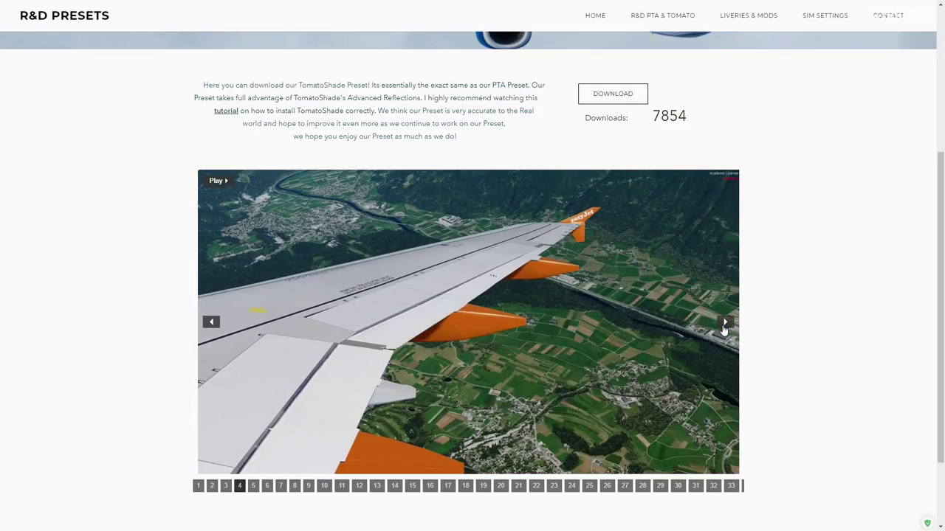
pyautogui.click(724, 325)
pyautogui.click(724, 324)
pyautogui.click(723, 325)
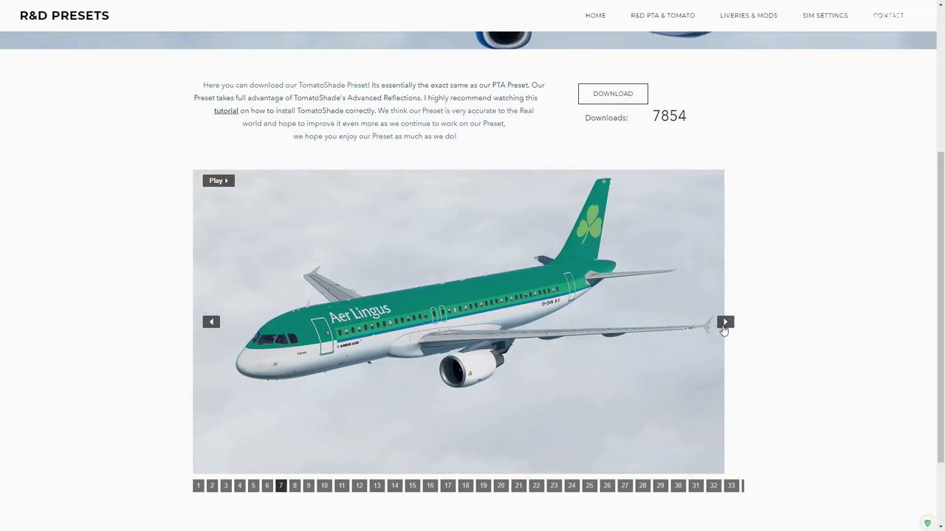
pyautogui.click(724, 325)
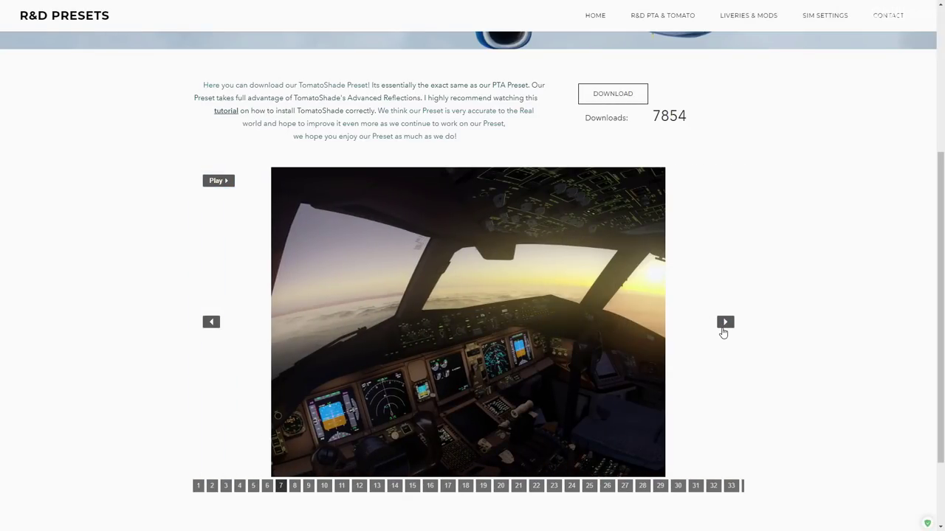
pyautogui.click(724, 324)
pyautogui.scroll(2, 648, 316)
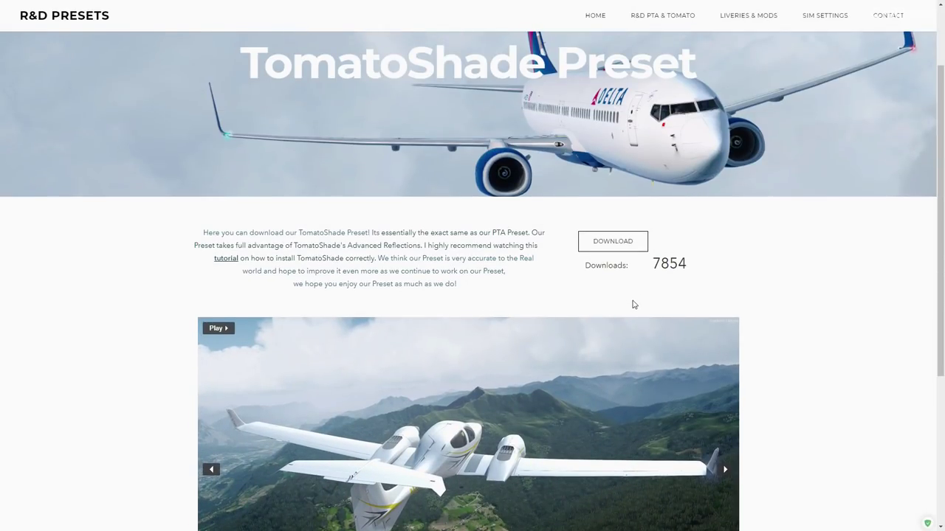
pyautogui.click(616, 251)
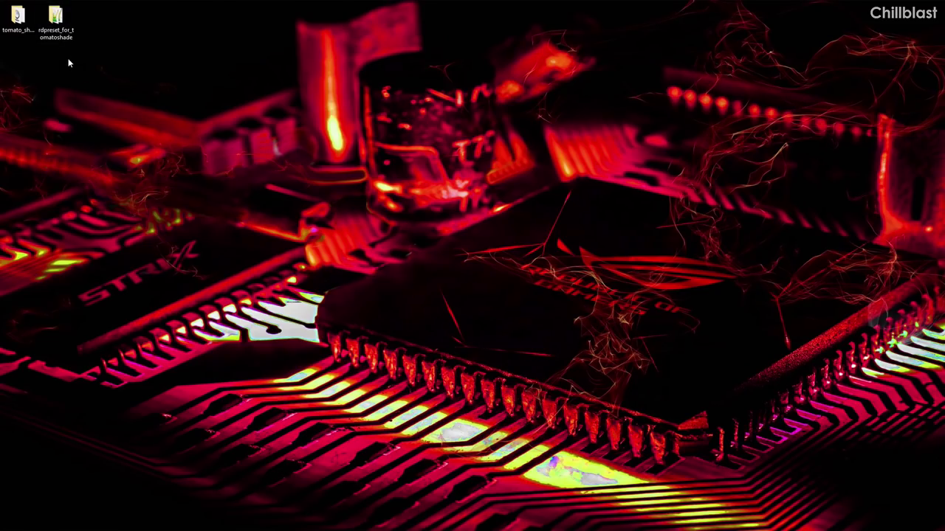
# Step: Look over the four files in the rdpreset_for_tomatoshade folder, including RD v1.7 Tomato Shade
pyautogui.doubleClick(65, 30)
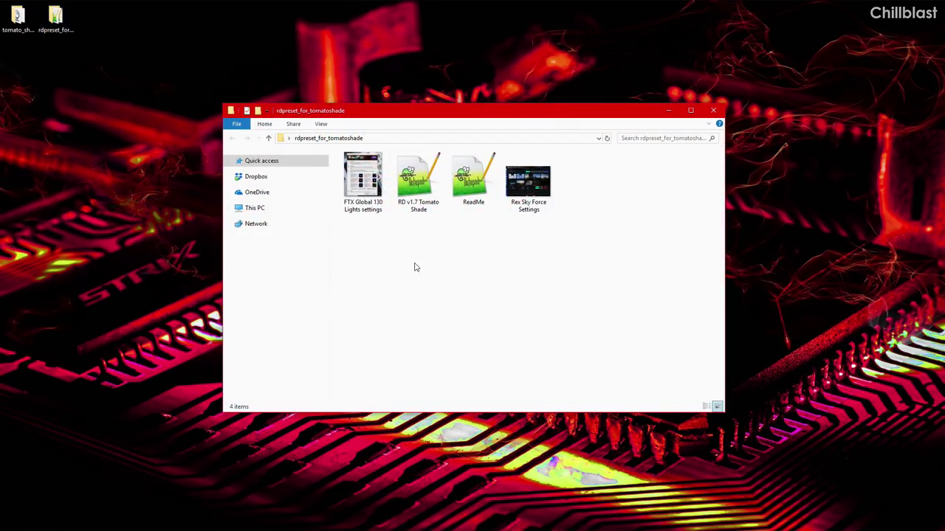
pyautogui.moveTo(608, 295); pyautogui.dragTo(356, 157)
pyautogui.click(376, 254)
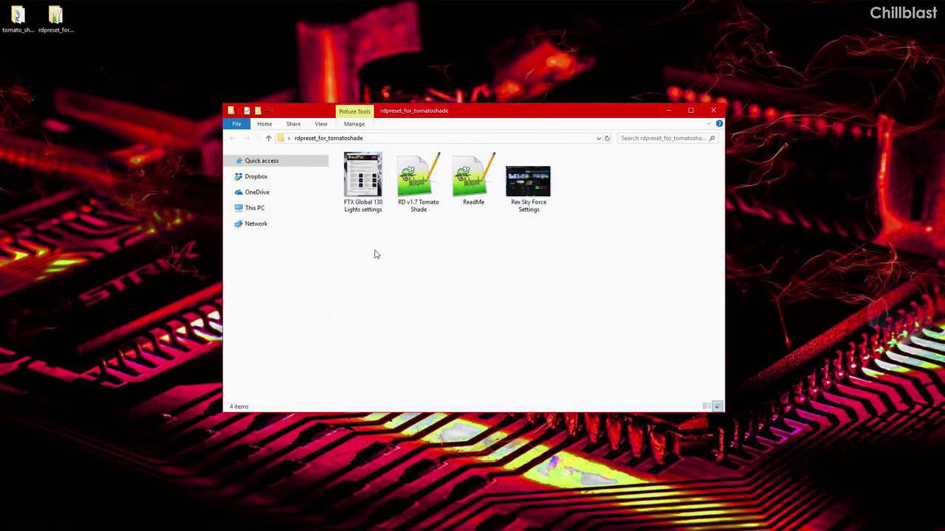
pyautogui.doubleClick(362, 208)
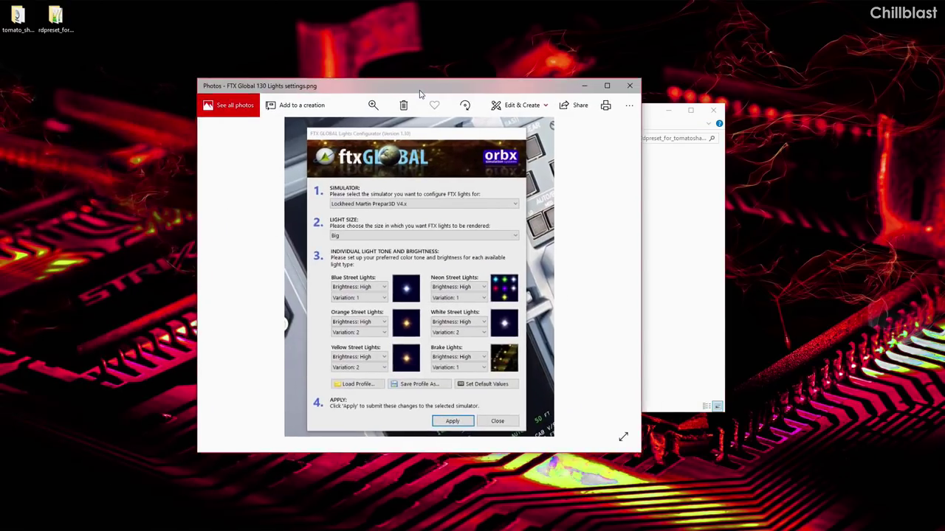
pyautogui.moveTo(467, 89); pyautogui.dragTo(467, 5)
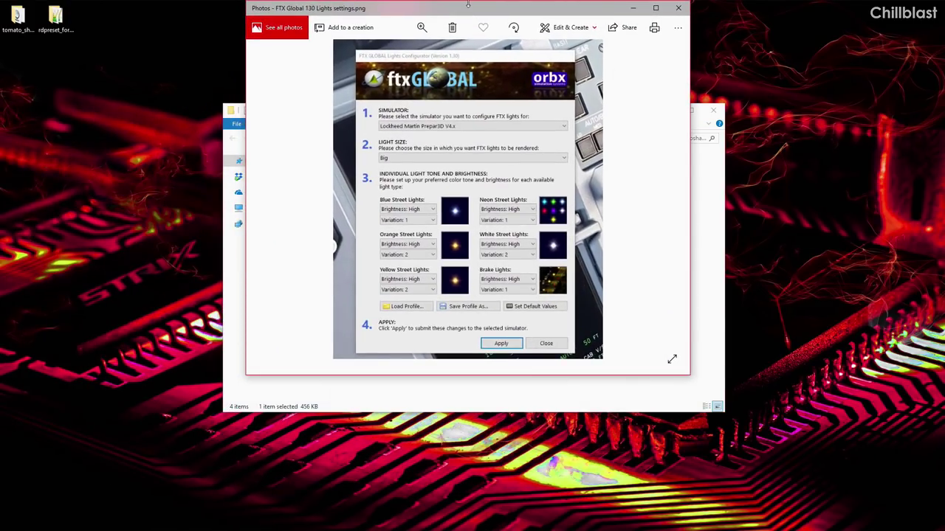
pyautogui.doubleClick(467, 7)
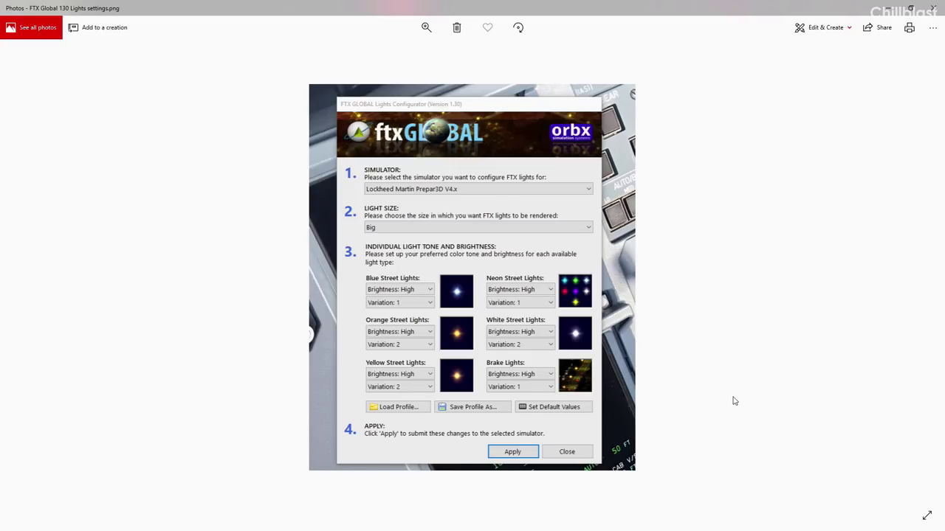
pyautogui.click(933, 8)
pyautogui.doubleClick(529, 177)
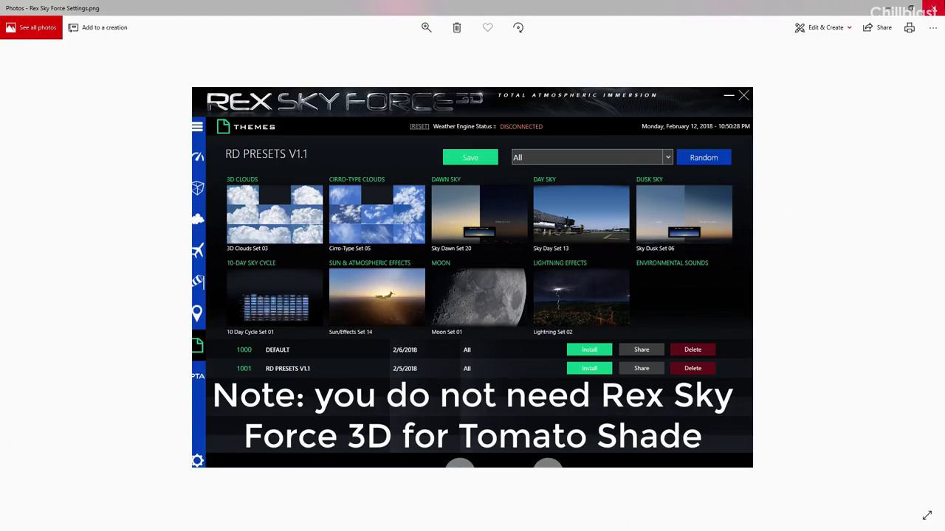
pyautogui.click(933, 7)
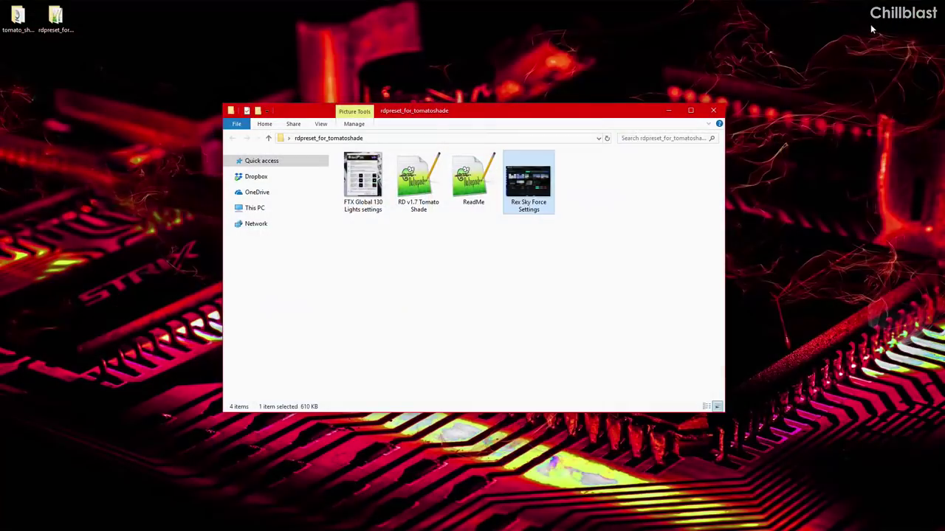
# Step: Select the RD v1.7 Tomato Shade file and open tomato_shade > tomato in a second window
pyautogui.click(473, 181)
pyautogui.click(530, 241)
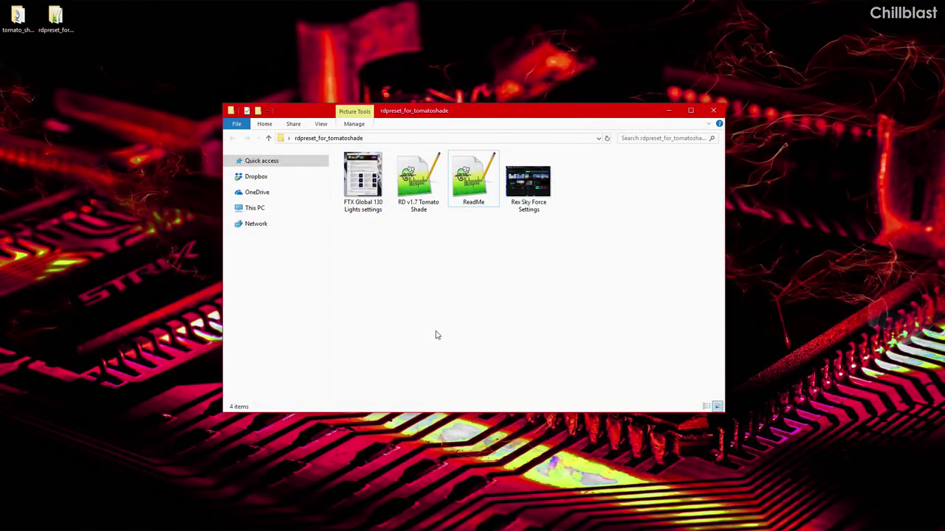
pyautogui.click(417, 181)
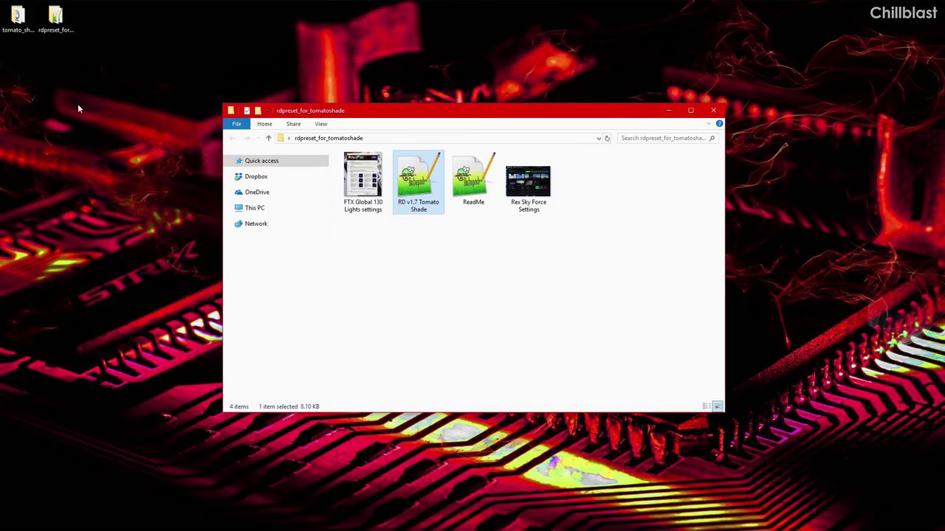
pyautogui.doubleClick(18, 17)
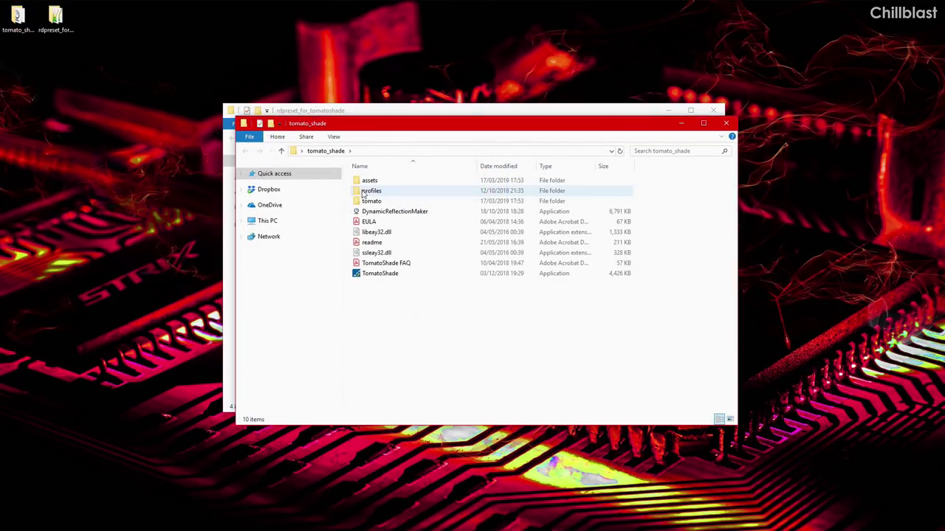
pyautogui.doubleClick(369, 201)
pyautogui.click(387, 108)
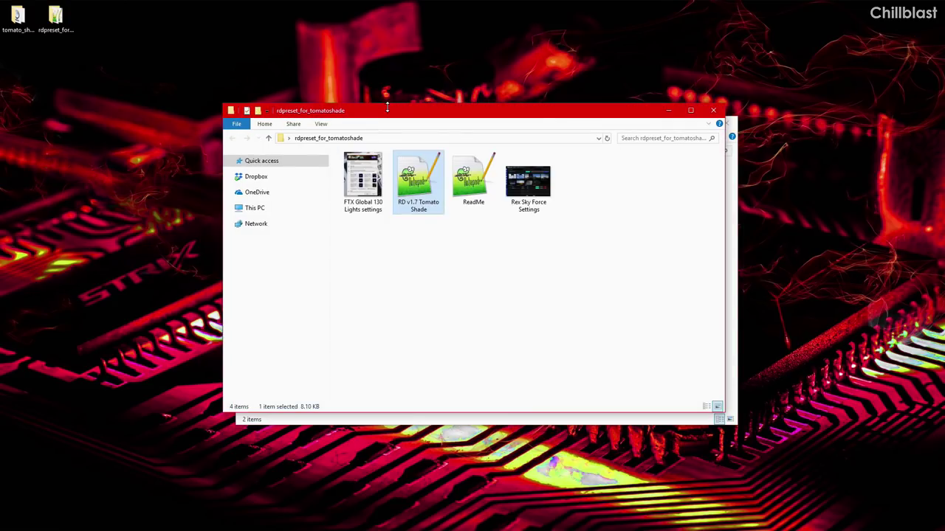
# Step: Copy RD v1.7 Tomato Shade and paste it into the tomato folder
pyautogui.rightClick(422, 210)
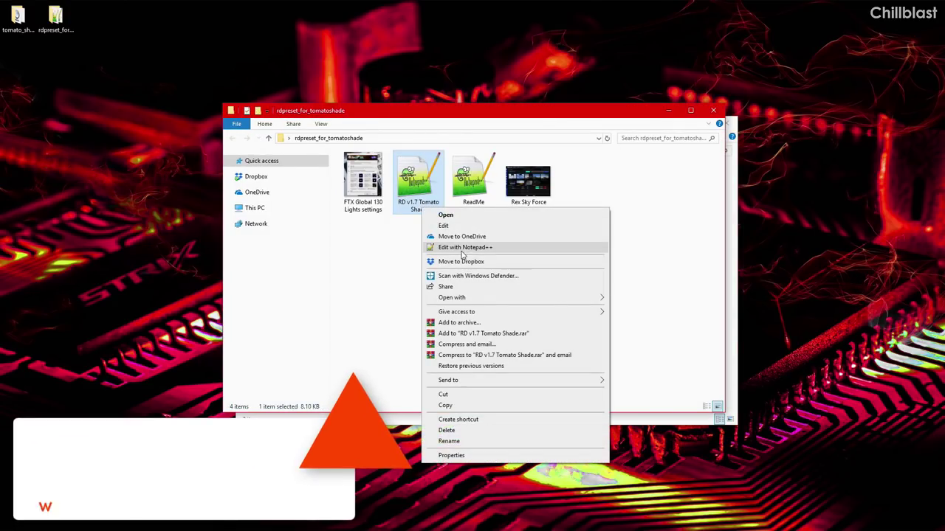
pyautogui.click(462, 407)
pyautogui.click(456, 421)
pyautogui.rightClick(447, 334)
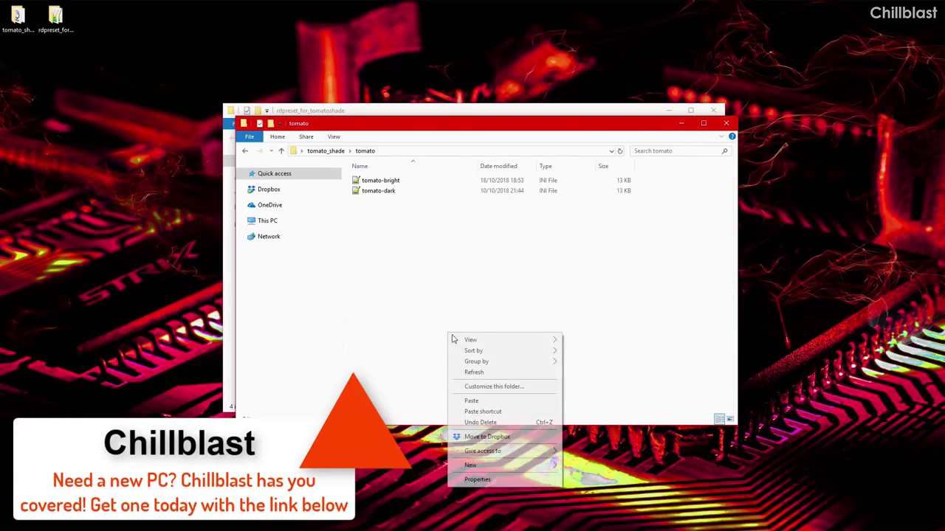
pyautogui.click(476, 401)
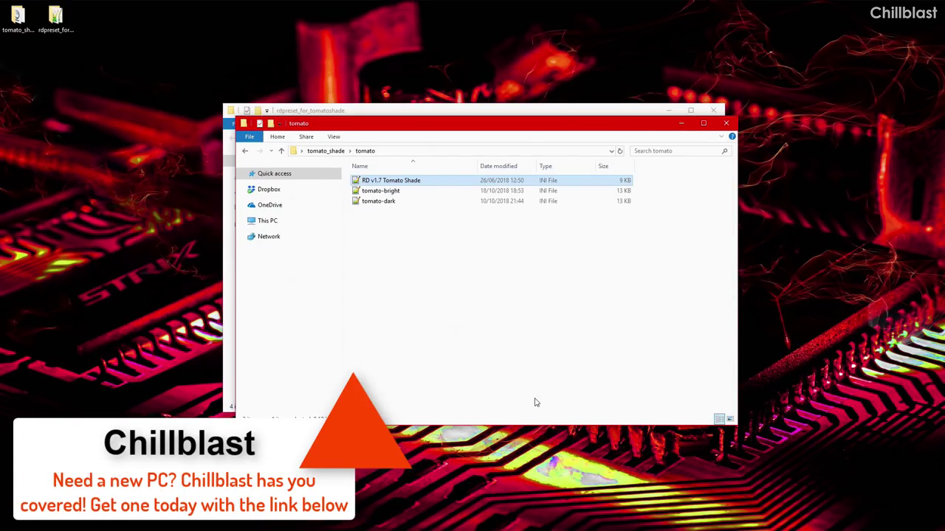
pyautogui.click(523, 265)
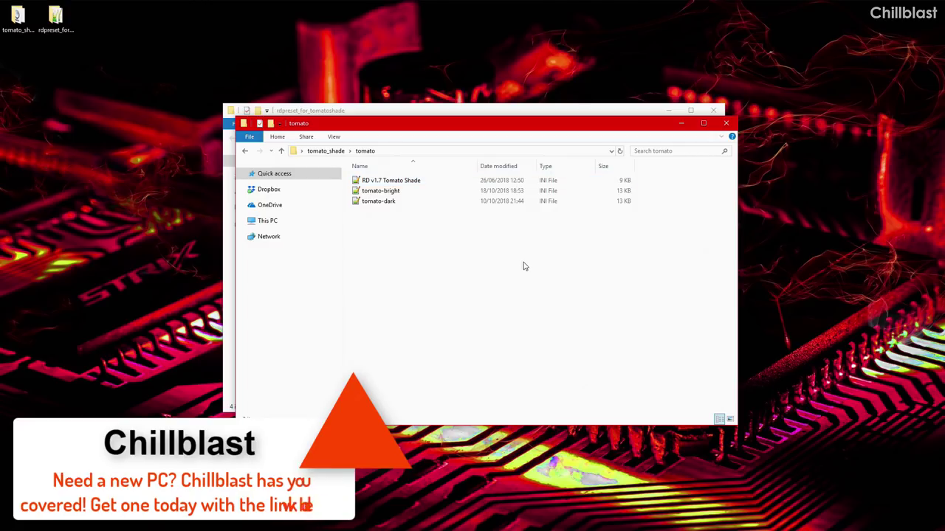
# Step: Check that tomato now holds three INI files, switching between it and tomato_shade's ten items
pyautogui.moveTo(401, 235); pyautogui.dragTo(403, 168)
pyautogui.click(326, 151)
pyautogui.moveTo(436, 331); pyautogui.dragTo(393, 140)
pyautogui.click(395, 308)
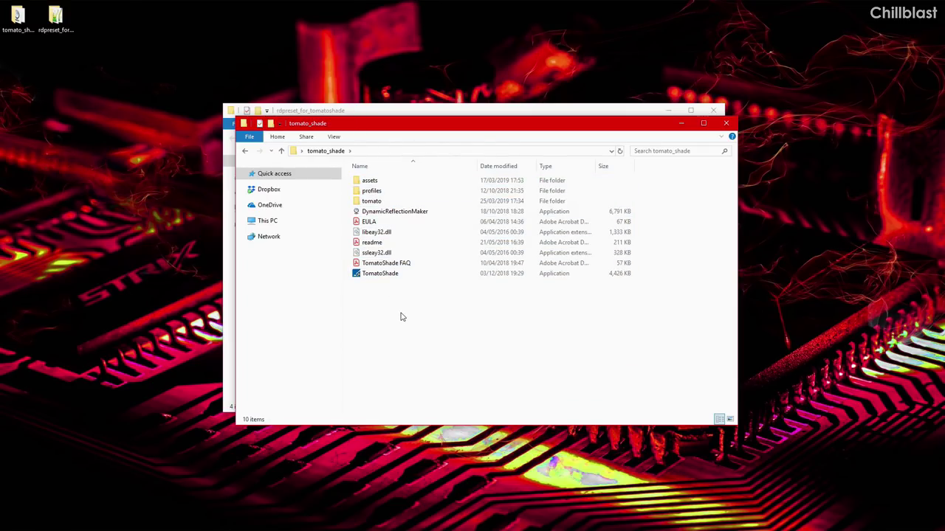
pyautogui.moveTo(401, 318); pyautogui.dragTo(391, 158)
pyautogui.click(412, 321)
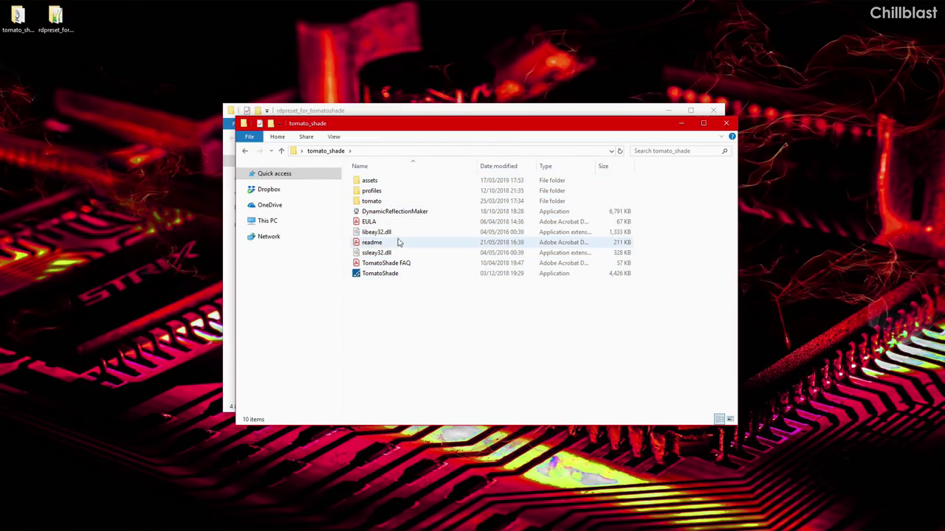
pyautogui.doubleClick(378, 200)
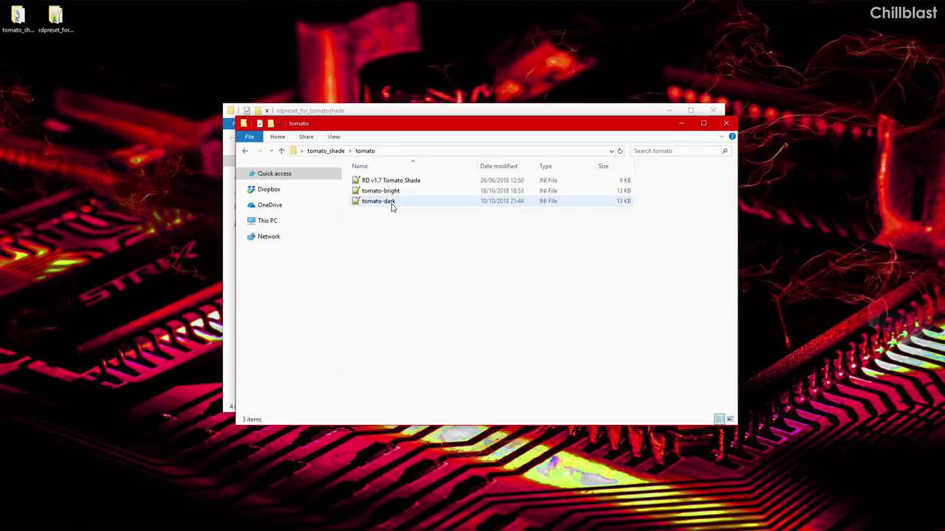
pyautogui.click(325, 150)
pyautogui.doubleClick(369, 200)
pyautogui.moveTo(428, 291); pyautogui.dragTo(391, 137)
# Step: Look into profiles, back in tomato_shade bring up the TomatoShade application's context menu
pyautogui.click(326, 151)
pyautogui.click(386, 191)
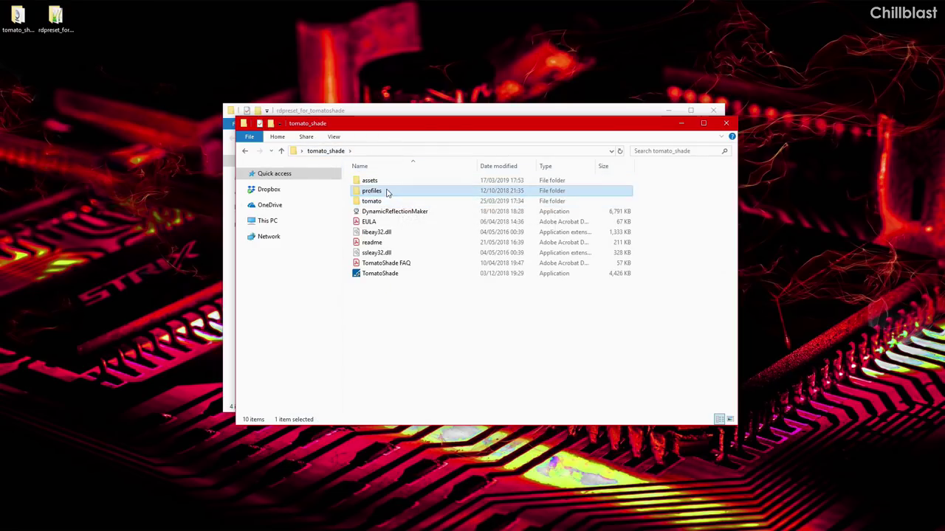
pyautogui.doubleClick(387, 191)
pyautogui.click(325, 150)
pyautogui.click(394, 202)
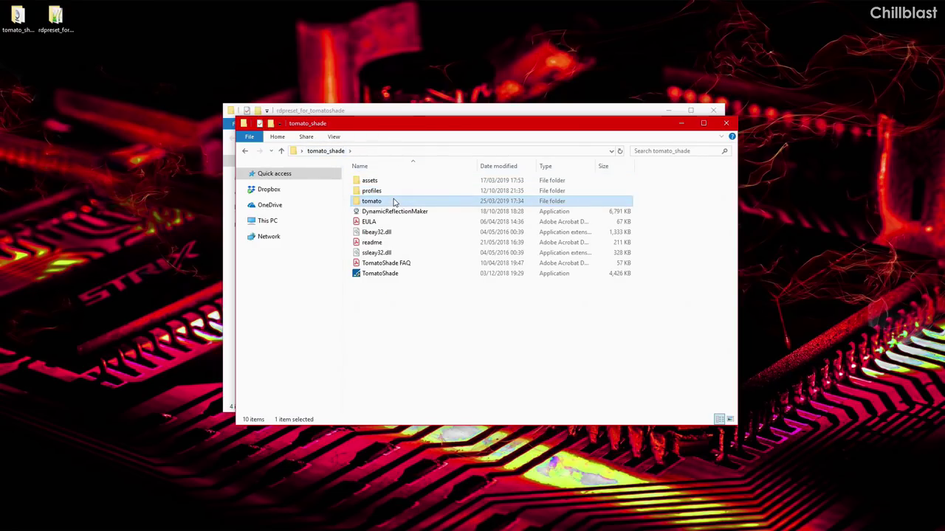
pyautogui.rightClick(395, 276)
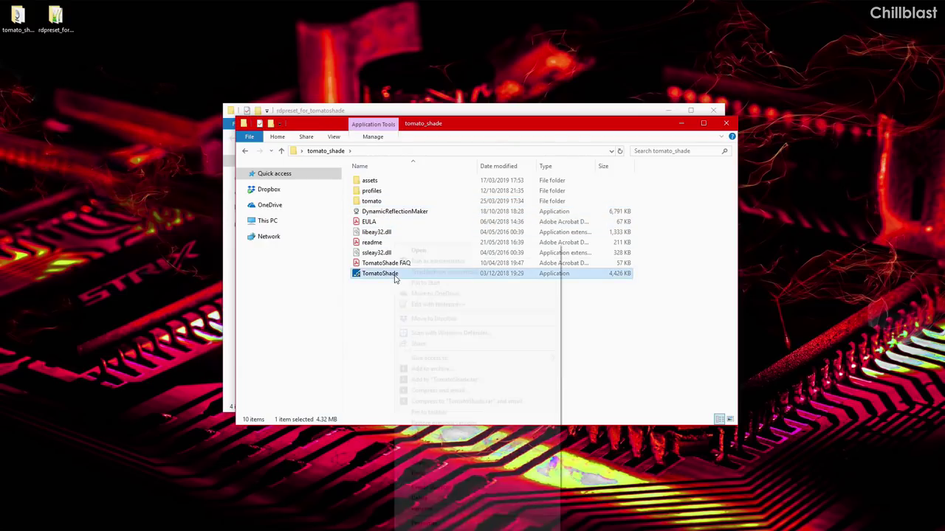
# Step: Launch TomatoShade as administrator and check for a newer version
pyautogui.click(433, 263)
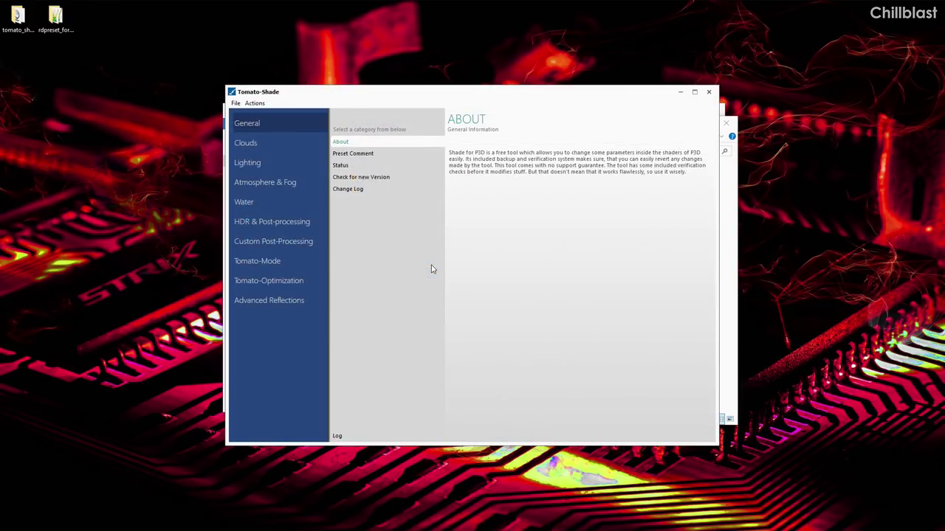
pyautogui.moveTo(408, 92); pyautogui.dragTo(414, 79)
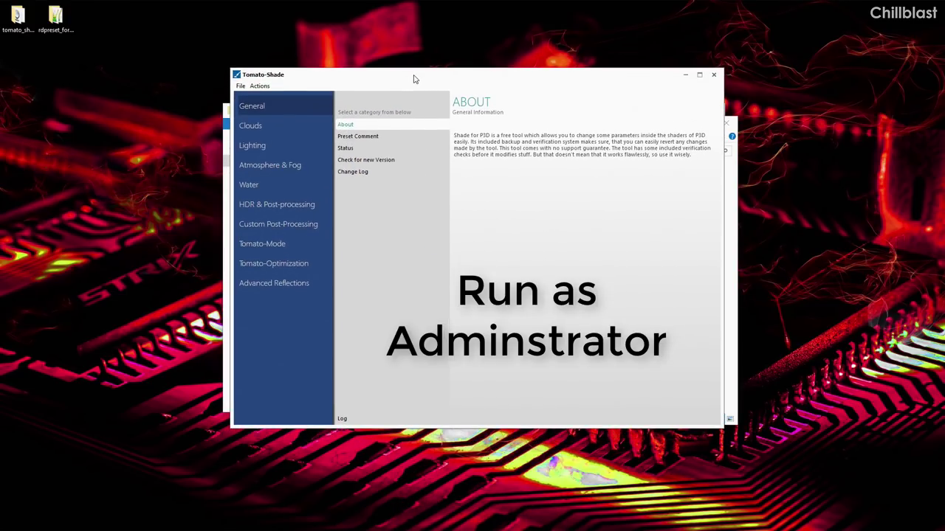
pyautogui.click(386, 160)
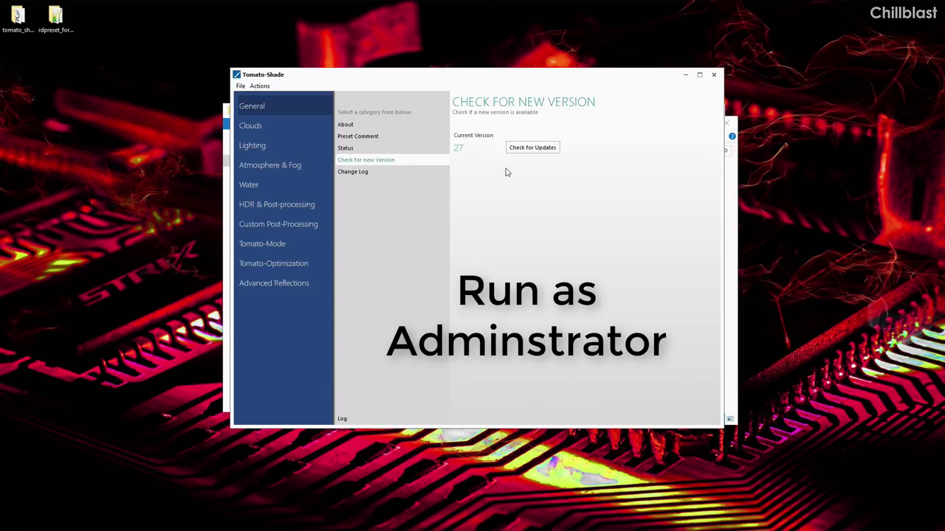
pyautogui.click(531, 149)
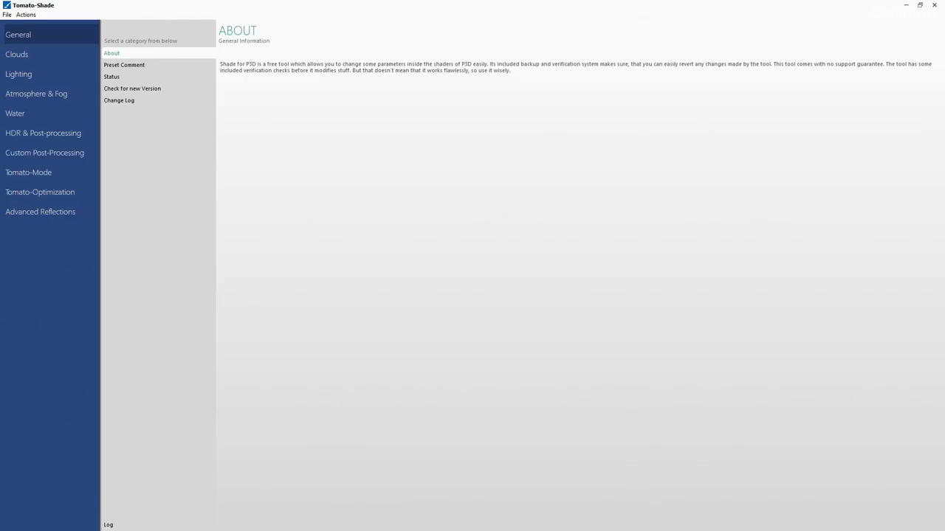
# Step: Browse the Clouds, Lighting, Water, Waves size and Tonemap settings, selecting Gamma 1.0
pyautogui.click(59, 58)
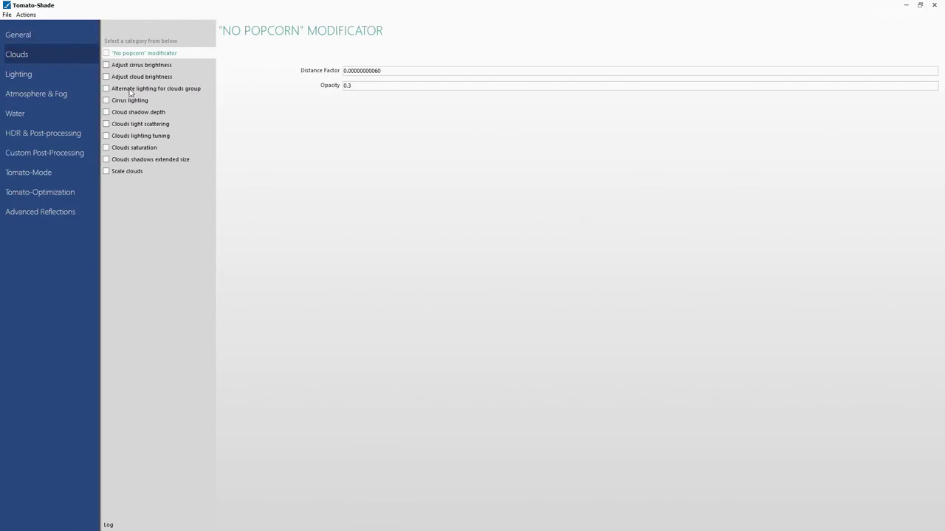
pyautogui.click(52, 74)
pyautogui.click(33, 115)
pyautogui.click(144, 90)
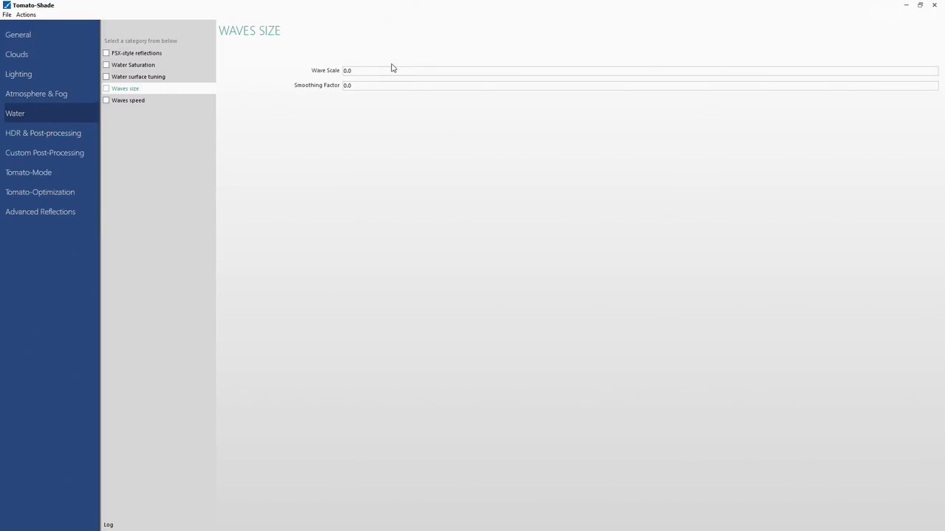
pyautogui.click(35, 155)
pyautogui.click(144, 99)
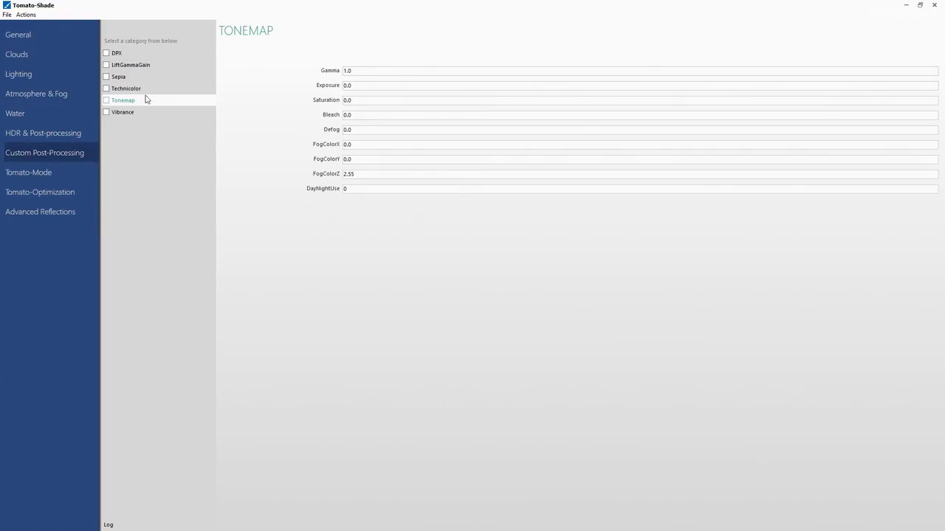
pyautogui.doubleClick(348, 70)
# Step: View Tomato-Optimization, General, Lighting and Atmosphere & Fog, ending on the Clouds 'No popcorn' settings
pyautogui.click(43, 193)
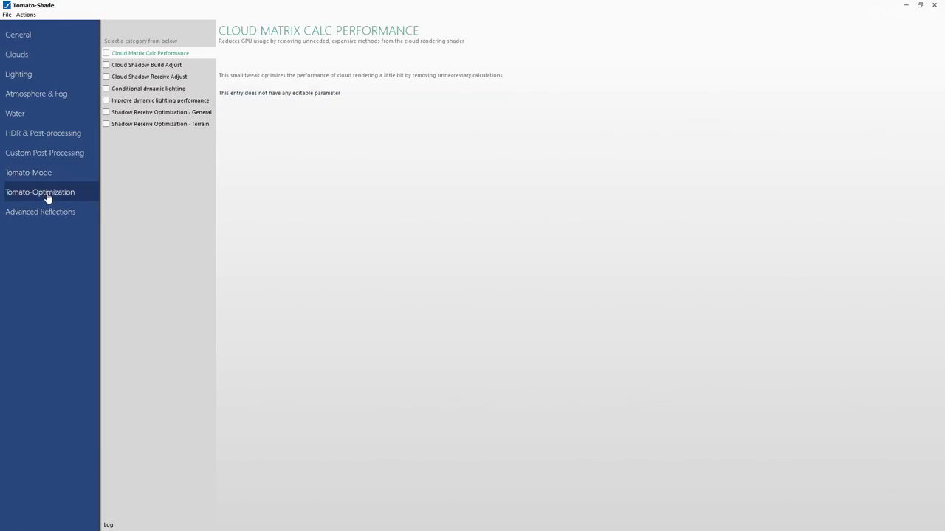
pyautogui.click(18, 35)
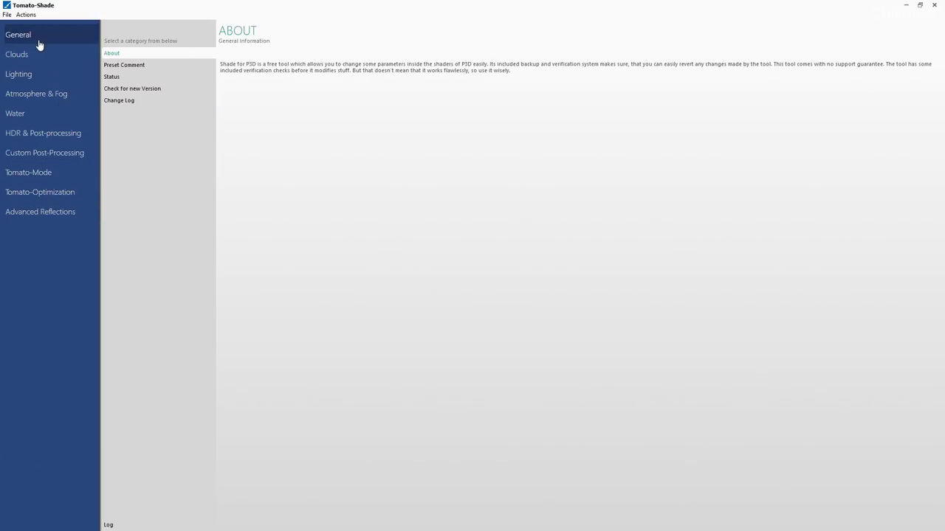
pyautogui.click(40, 55)
pyautogui.click(46, 75)
pyautogui.click(37, 93)
pyautogui.click(39, 55)
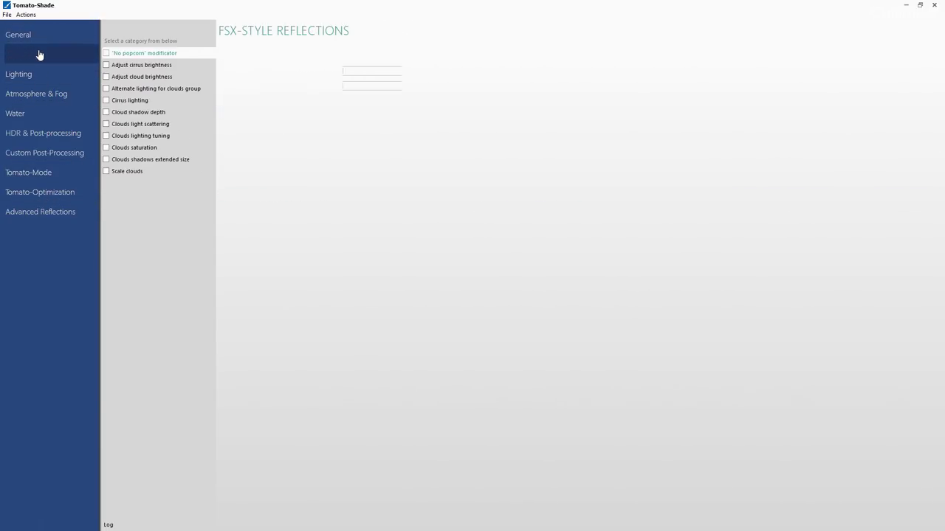
pyautogui.click(6, 15)
# Step: Load the RD v1.7 Tomato Shade preset from the tomato folder
pyautogui.moveTo(15, 17)
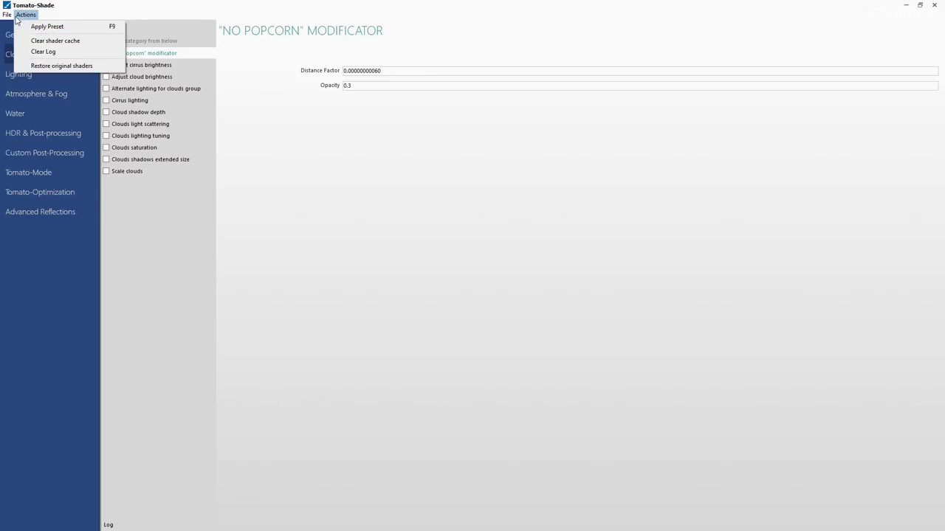
pyautogui.click(29, 26)
pyautogui.moveTo(578, 271); pyautogui.dragTo(345, 138)
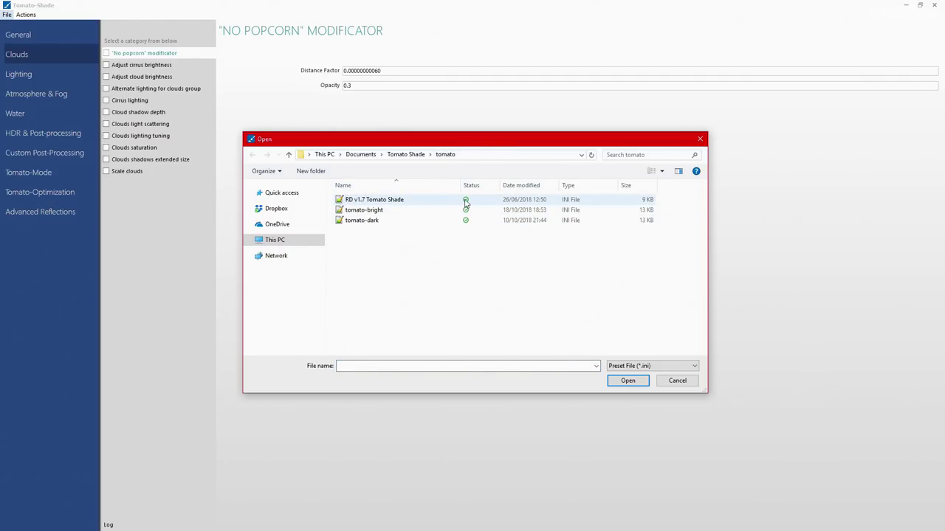
pyautogui.click(384, 209)
pyautogui.click(362, 199)
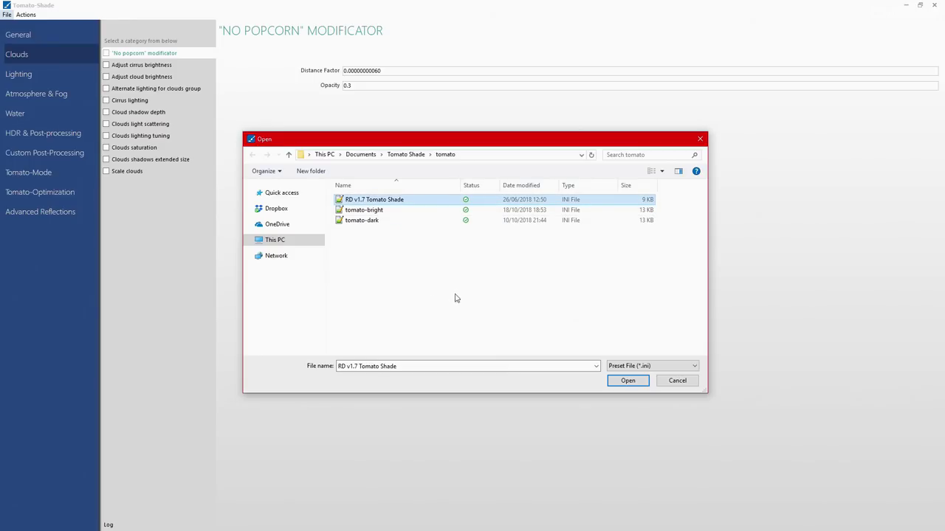
pyautogui.click(626, 380)
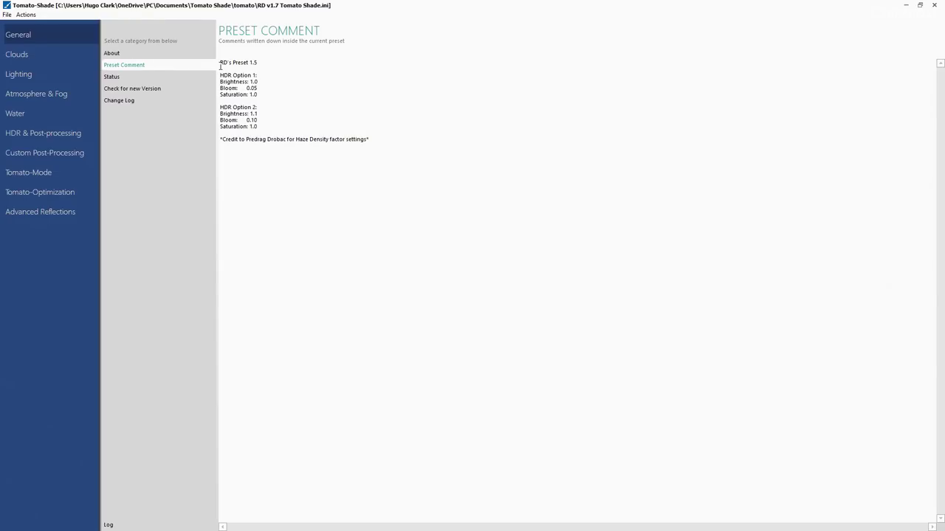
# Step: Highlight the HDR Option 1 settings in the Preset Comment
pyautogui.moveTo(220, 66); pyautogui.dragTo(284, 125)
pyautogui.click(284, 125)
pyautogui.moveTo(262, 91); pyautogui.dragTo(222, 69)
pyautogui.click(297, 109)
pyautogui.moveTo(260, 97); pyautogui.dragTo(212, 77)
pyautogui.click(264, 102)
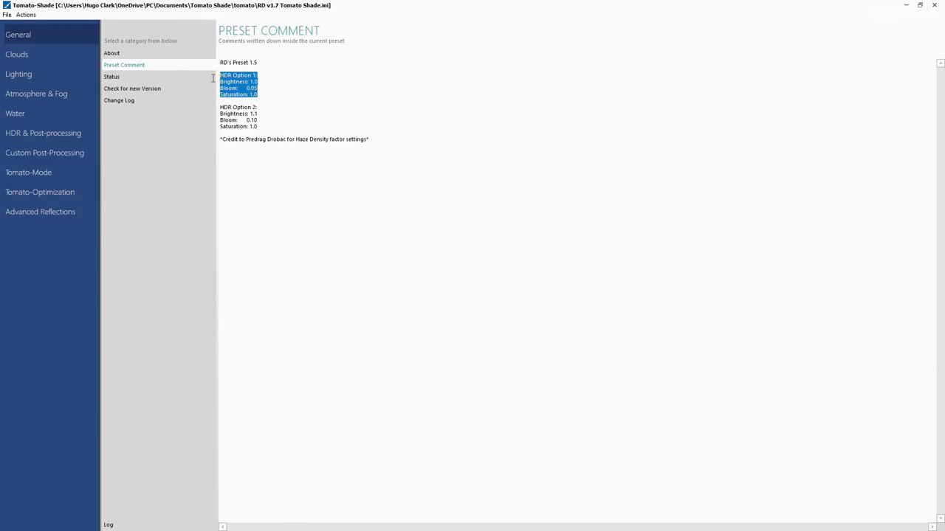
pyautogui.click(287, 103)
pyautogui.moveTo(281, 107); pyautogui.dragTo(218, 73)
pyautogui.click(286, 114)
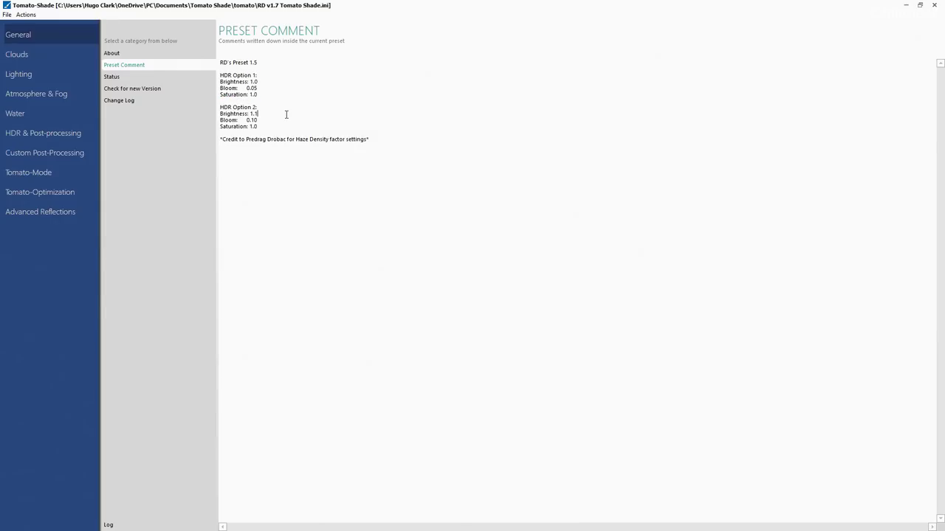
# Step: Highlight the HDR Option 2 settings in the Preset Comment
pyautogui.moveTo(258, 126); pyautogui.dragTo(212, 104)
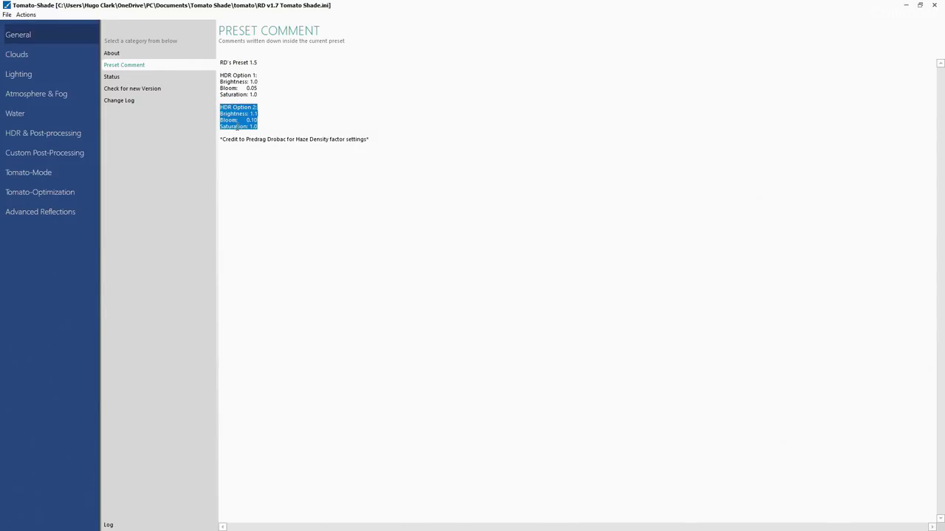
pyautogui.click(259, 119)
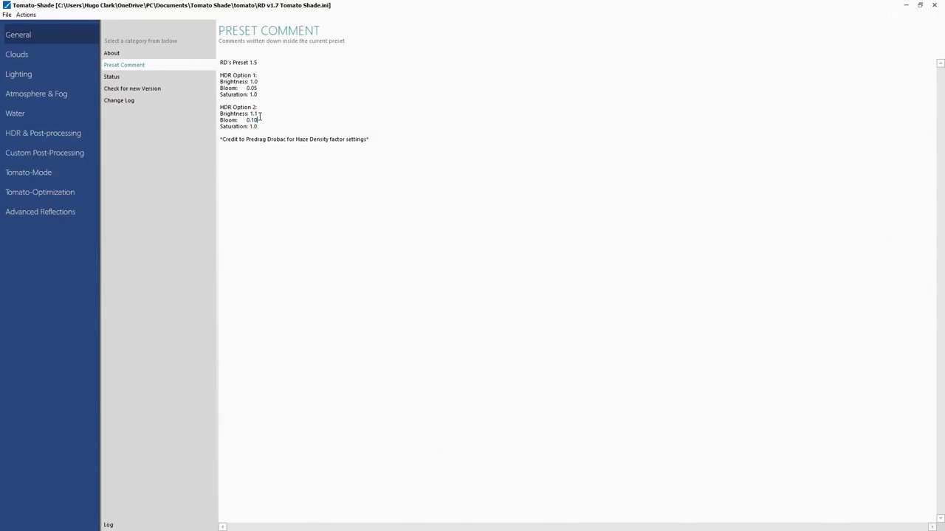
pyautogui.moveTo(260, 117); pyautogui.dragTo(217, 102)
pyautogui.click(255, 87)
# Step: Highlight the HDR Option 2 block in the Preset Comment once more
pyautogui.click(275, 127)
pyautogui.moveTo(258, 127); pyautogui.dragTo(219, 102)
pyautogui.click(314, 126)
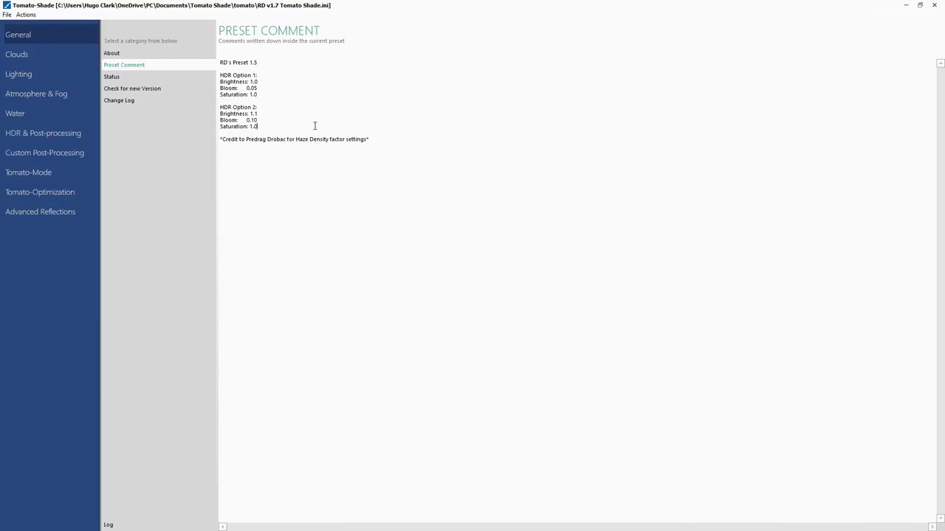
# Step: Check the preset's Clouds and Objects lighting values, then return to General About
pyautogui.click(40, 56)
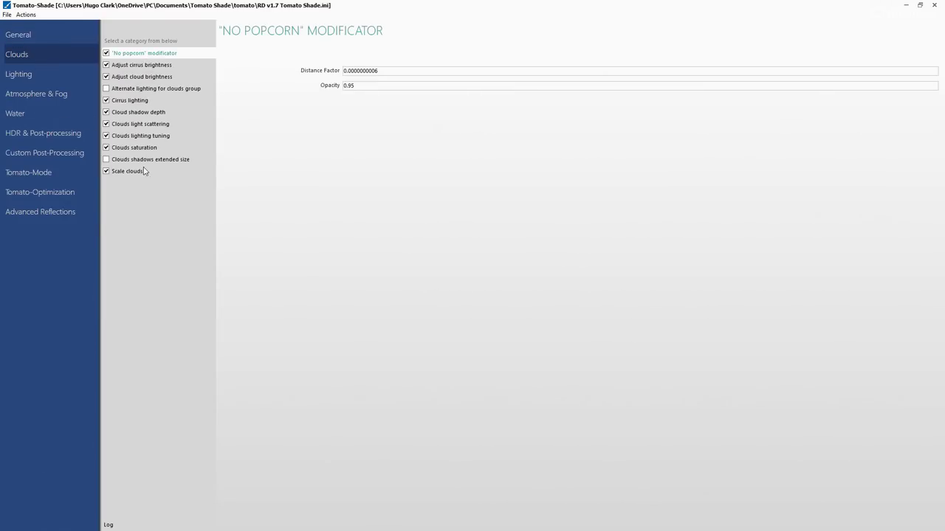
pyautogui.click(44, 76)
pyautogui.click(127, 79)
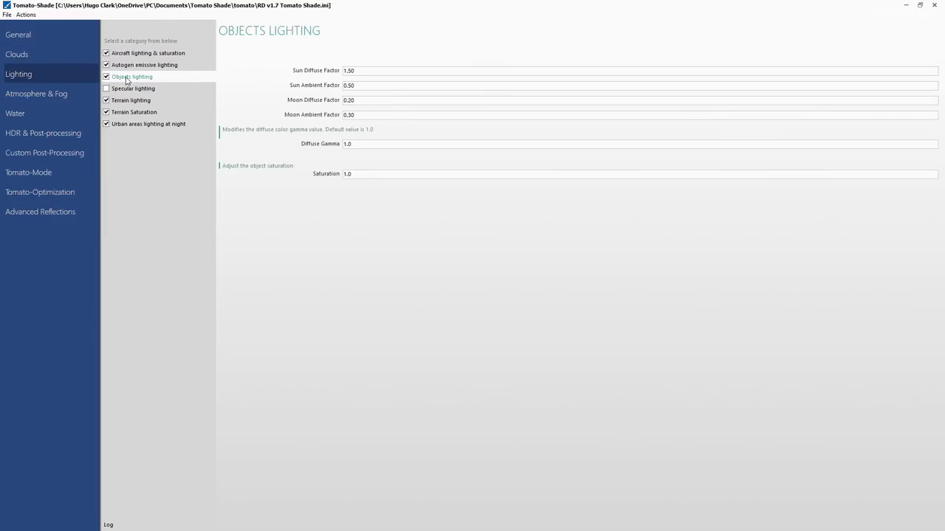
pyautogui.click(364, 116)
pyautogui.click(92, 41)
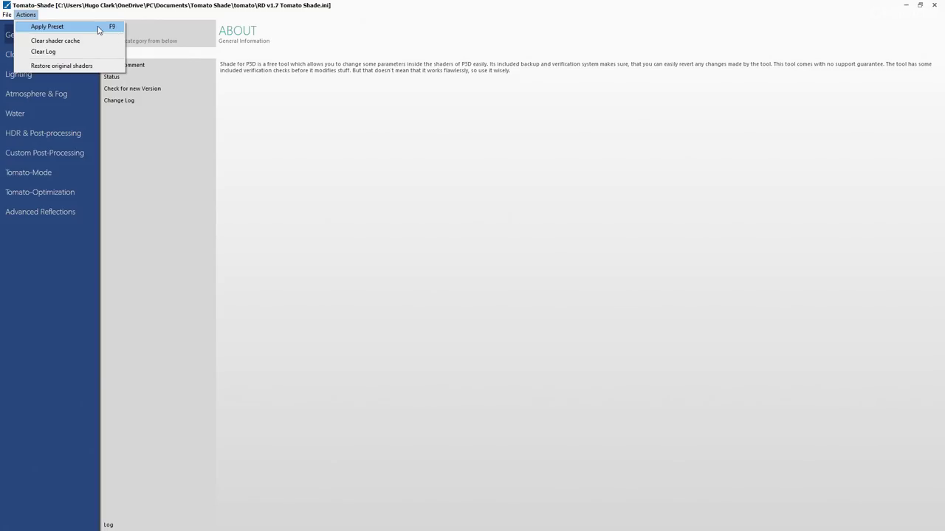
# Step: Apply the loaded preset to the shaders and highlight 'Apply complete' in the log
pyautogui.click(100, 30)
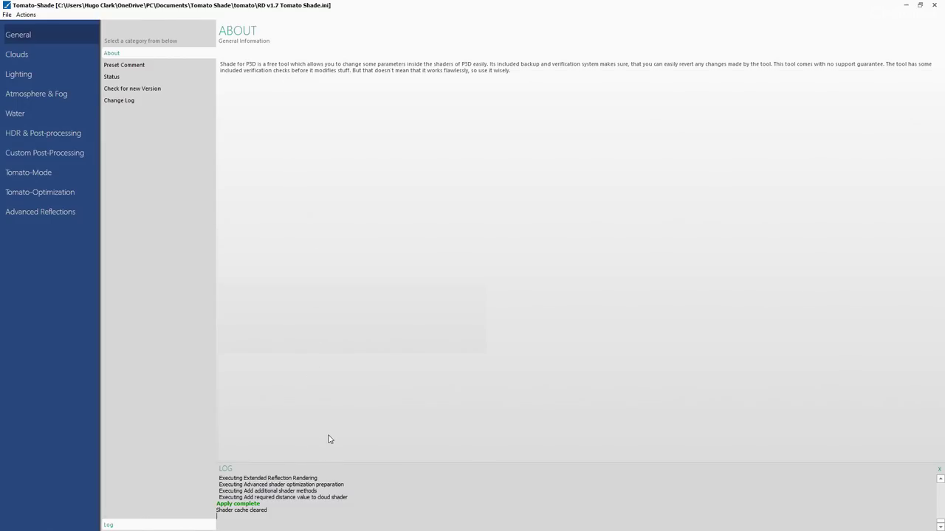
pyautogui.moveTo(269, 504); pyautogui.dragTo(206, 503)
pyautogui.click(245, 509)
pyautogui.moveTo(263, 503); pyautogui.dragTo(197, 506)
pyautogui.click(278, 510)
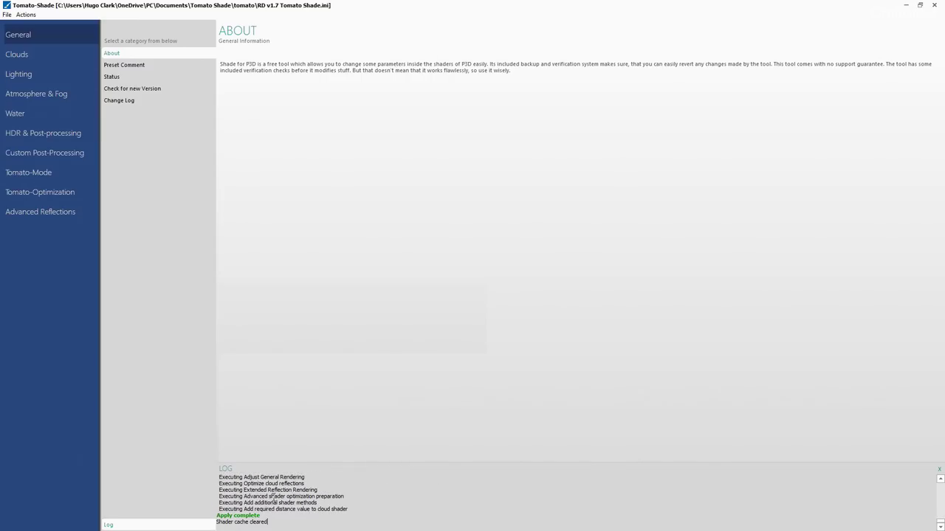
pyautogui.moveTo(270, 515); pyautogui.dragTo(214, 512)
pyautogui.click(277, 519)
pyautogui.moveTo(277, 520); pyautogui.dragTo(205, 511)
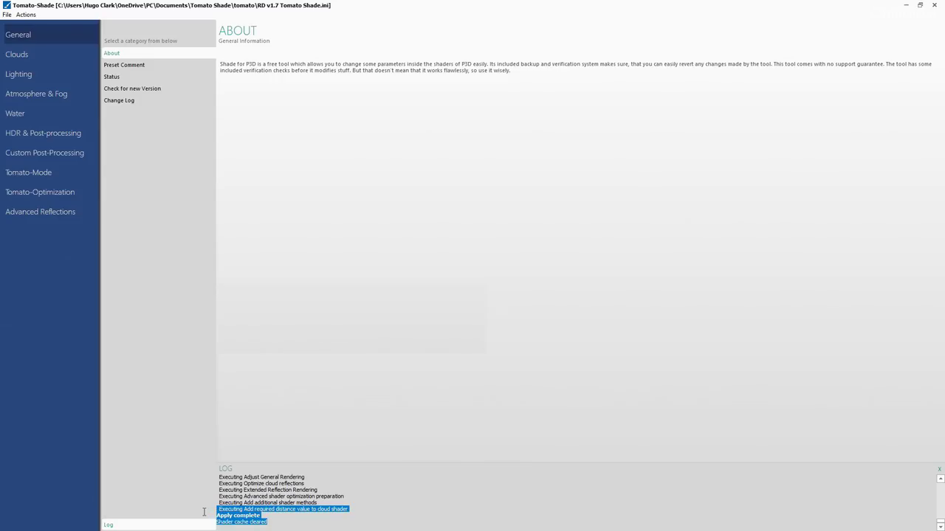
pyautogui.click(261, 516)
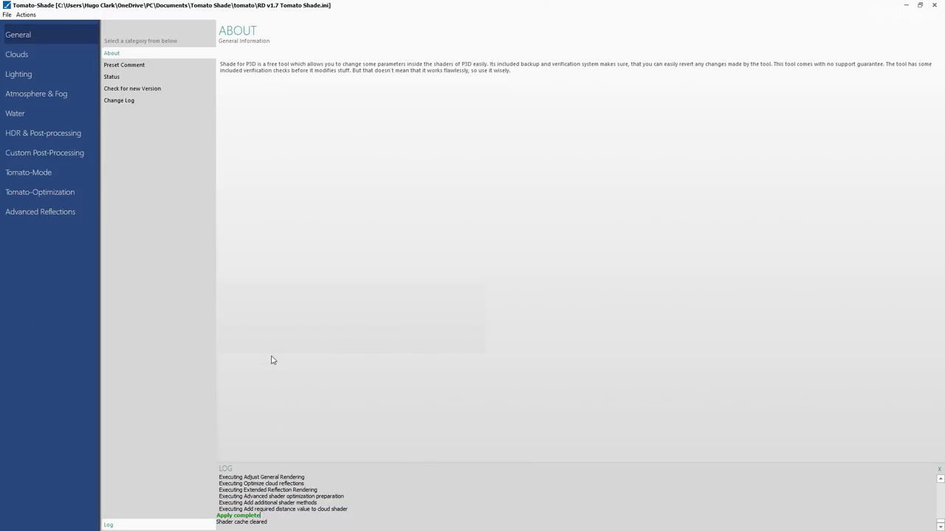
# Step: Show the Check for New Version page reporting version 27, reviewing the log entries
pyautogui.click(171, 89)
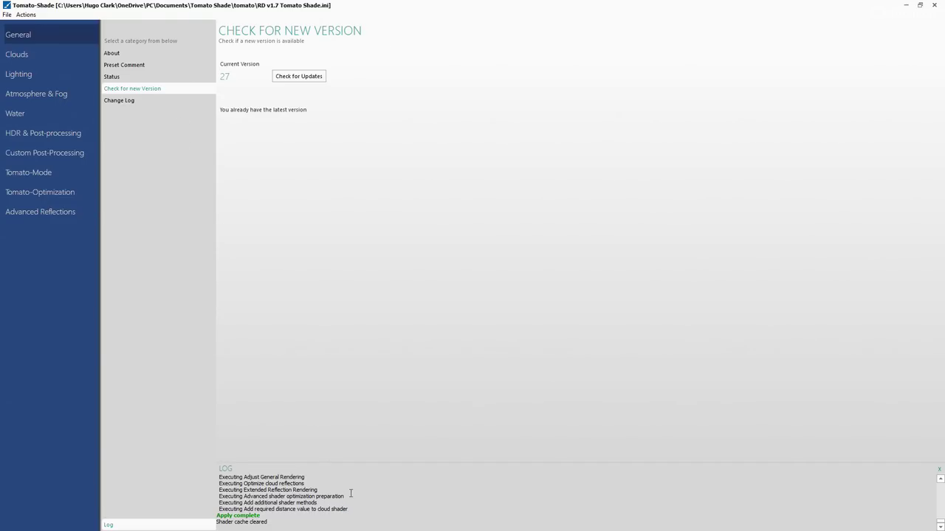
pyautogui.scroll(2, 350, 493)
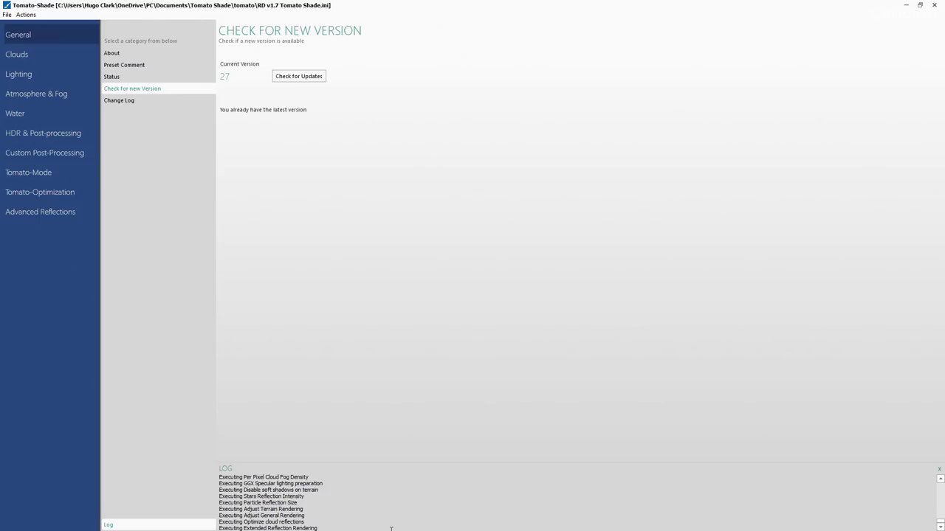
pyautogui.scroll(-2, 379, 513)
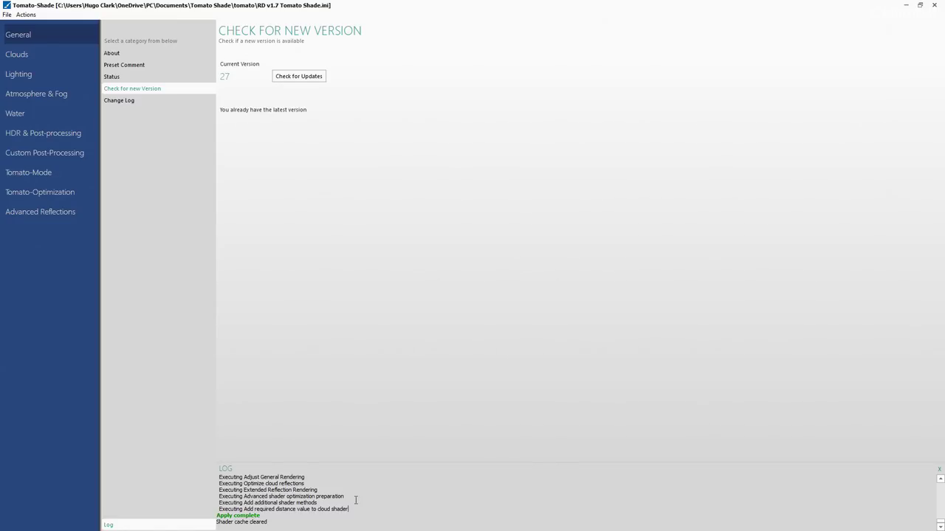
pyautogui.scroll(5, 355, 500)
pyautogui.scroll(-5, 353, 503)
# Step: Highlight the 'Apply complete' line in the log, then place the caret after it
pyautogui.moveTo(260, 516); pyautogui.dragTo(196, 513)
pyautogui.click(267, 521)
pyautogui.click(268, 517)
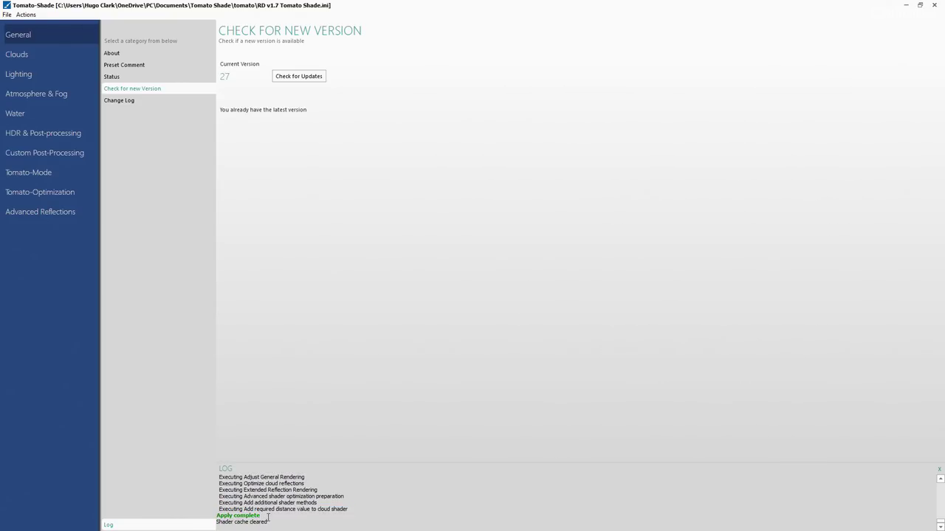